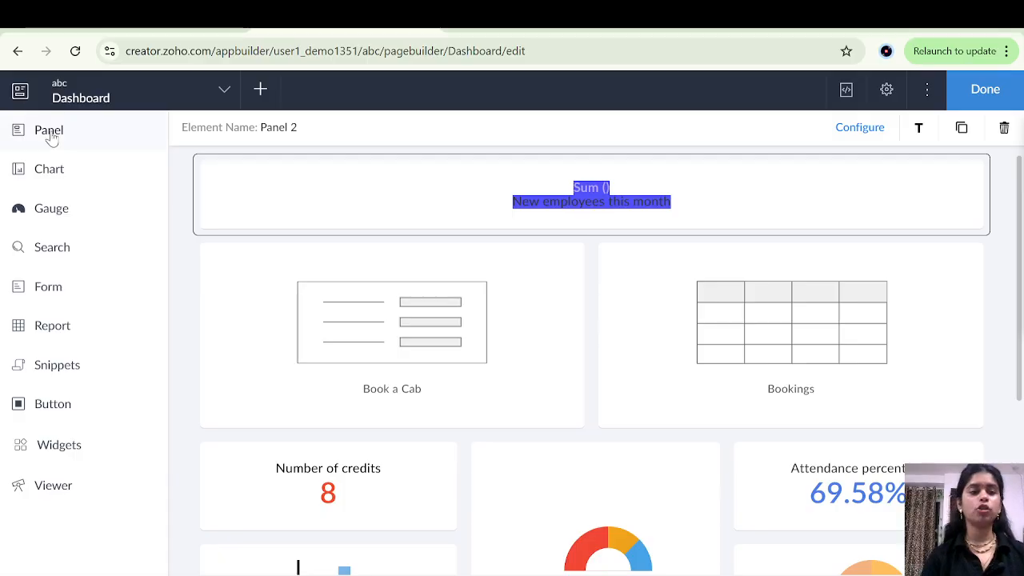
Add the orange needle gauge to the dashboard between the Book a Cab form and the Bookings report.
{"action": "left_click", "coordinate": [83, 216]}
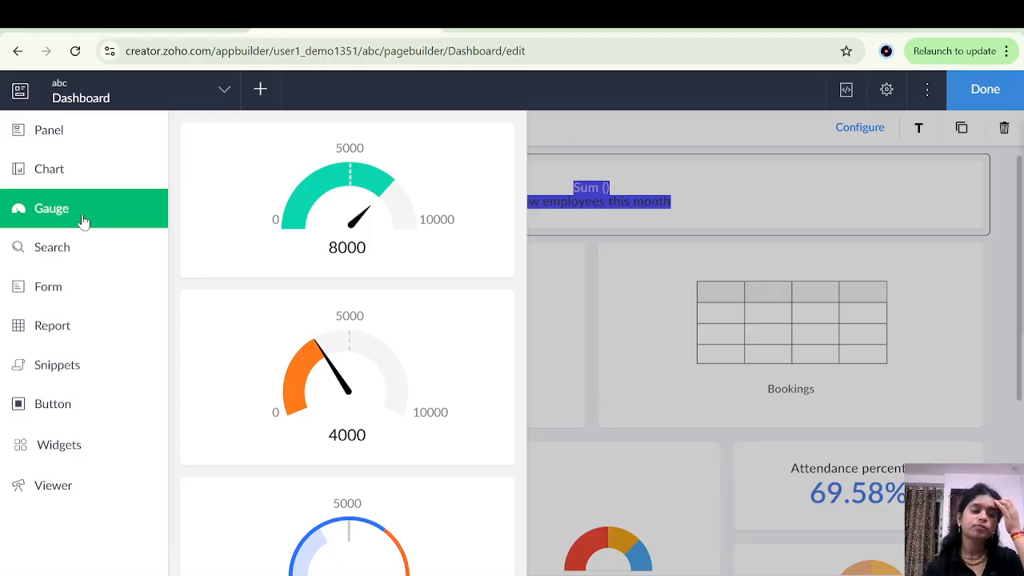
{"action": "scroll", "coordinate": [313, 365], "scroll_direction": "down", "scroll_amount": 4}
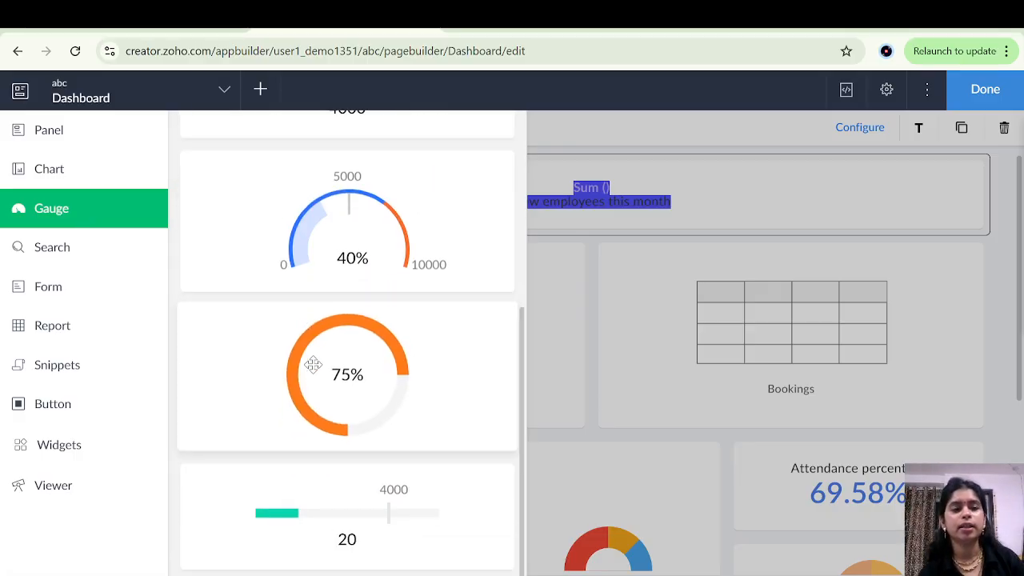
{"action": "scroll", "coordinate": [312, 365], "scroll_direction": "up", "scroll_amount": 4}
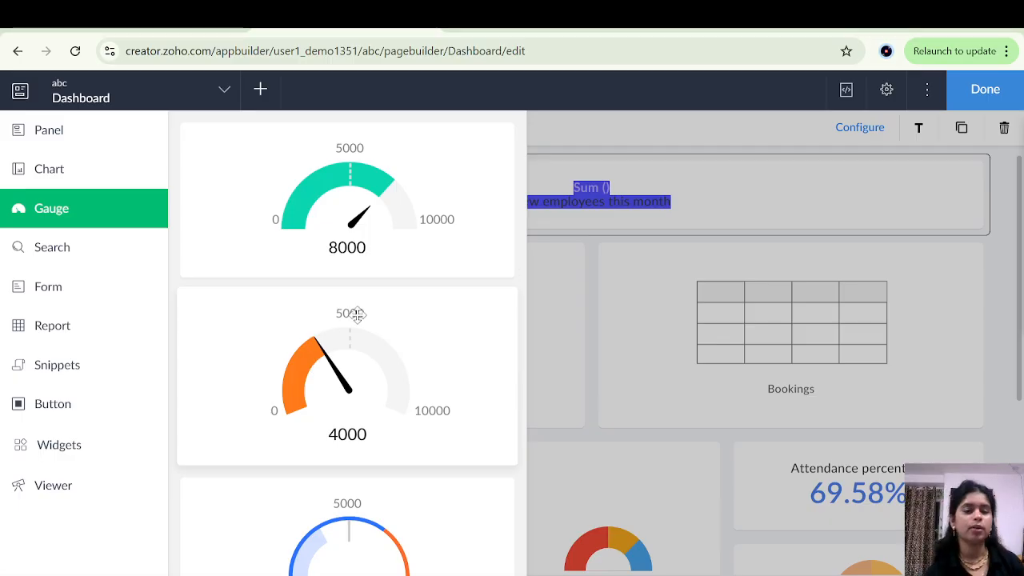
{"action": "left_click_drag", "start_coordinate": [371, 389], "coordinate": [612, 349]}
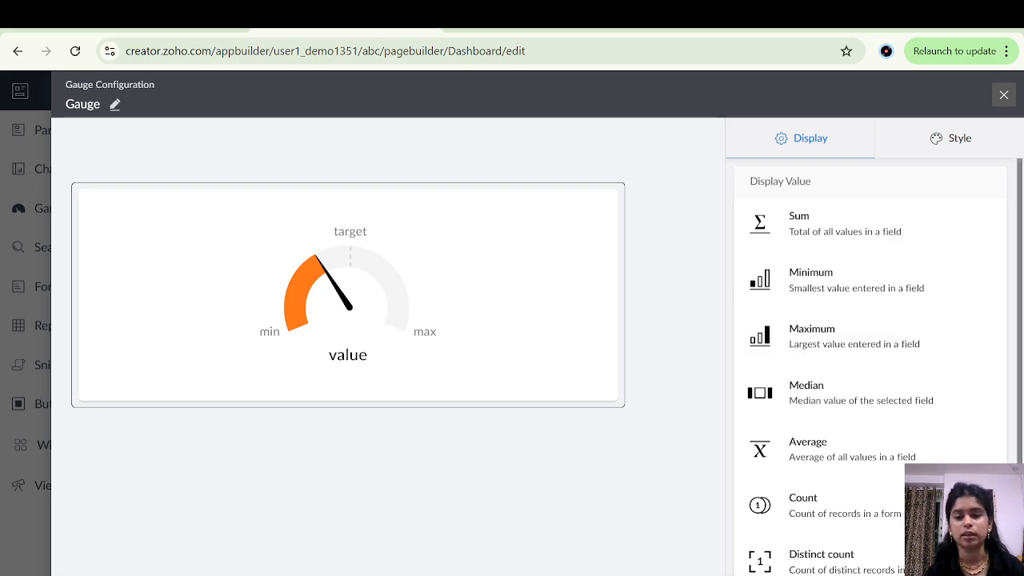
Make the gauge display the count of records in the first Employees Report (5) form, keeping the count as Actual.
{"action": "left_click", "coordinate": [829, 510]}
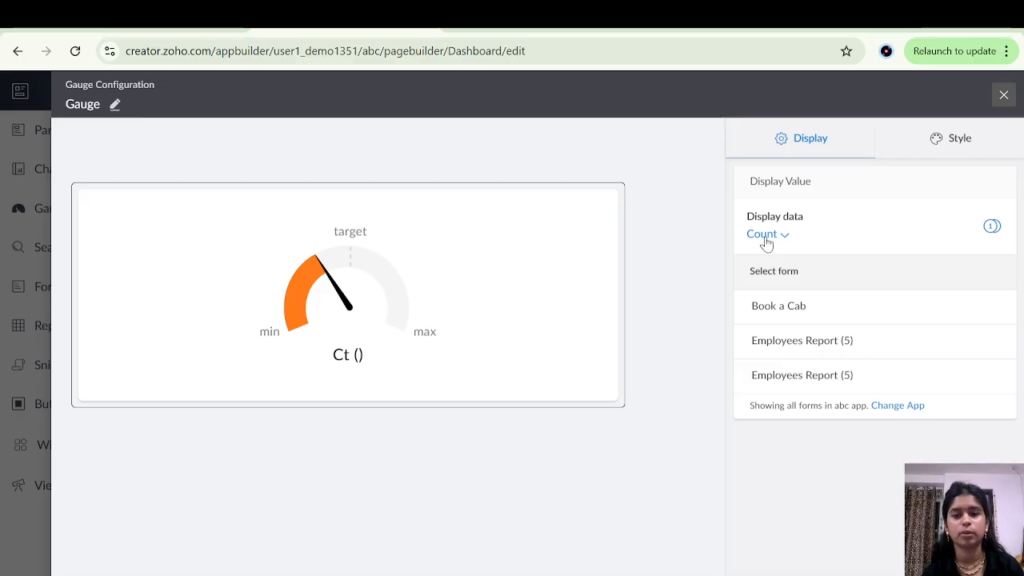
{"action": "left_click", "coordinate": [788, 349]}
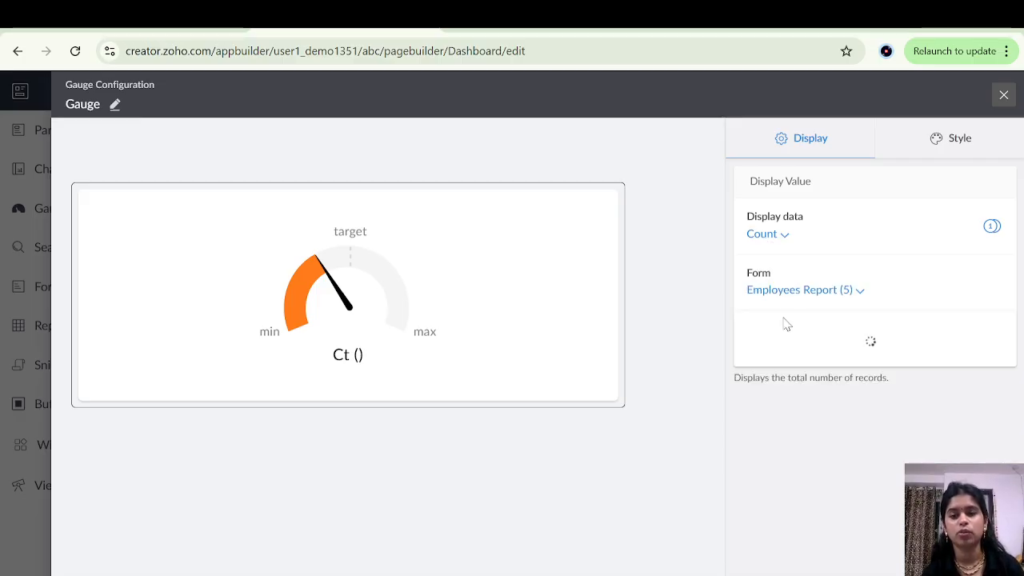
{"action": "left_click", "coordinate": [780, 413]}
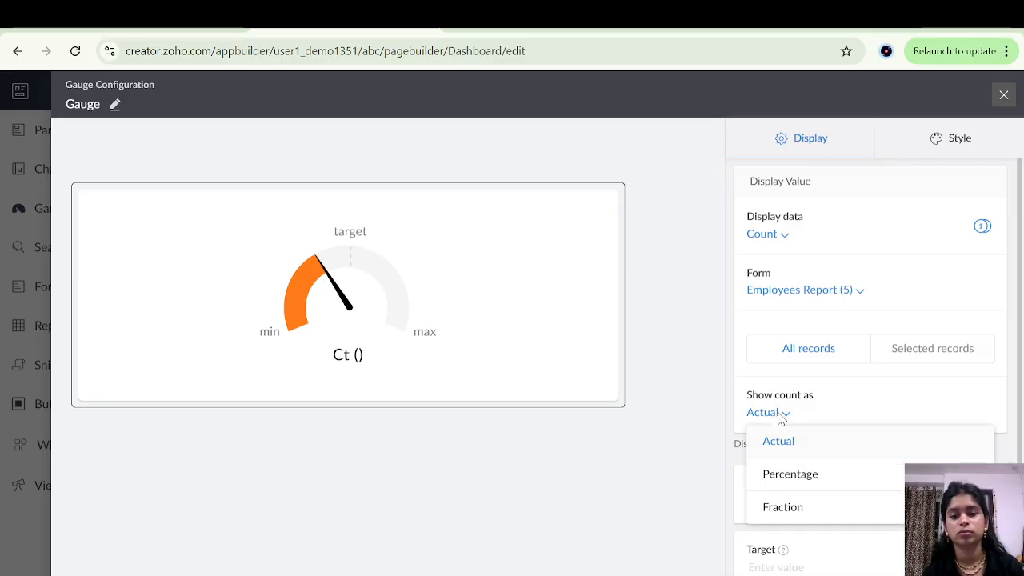
{"action": "left_click", "coordinate": [861, 416]}
Set the gauge's maximum value to 10 and its target to 5.
{"action": "scroll", "coordinate": [861, 416], "scroll_direction": "down", "scroll_amount": 1}
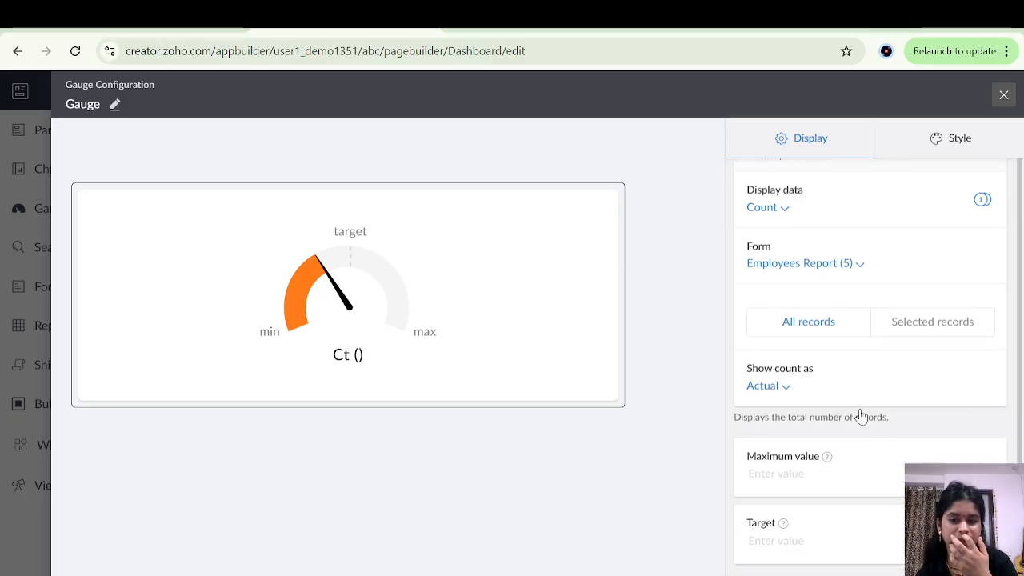
{"action": "left_click", "coordinate": [761, 478]}
{"action": "type", "text": "10"}
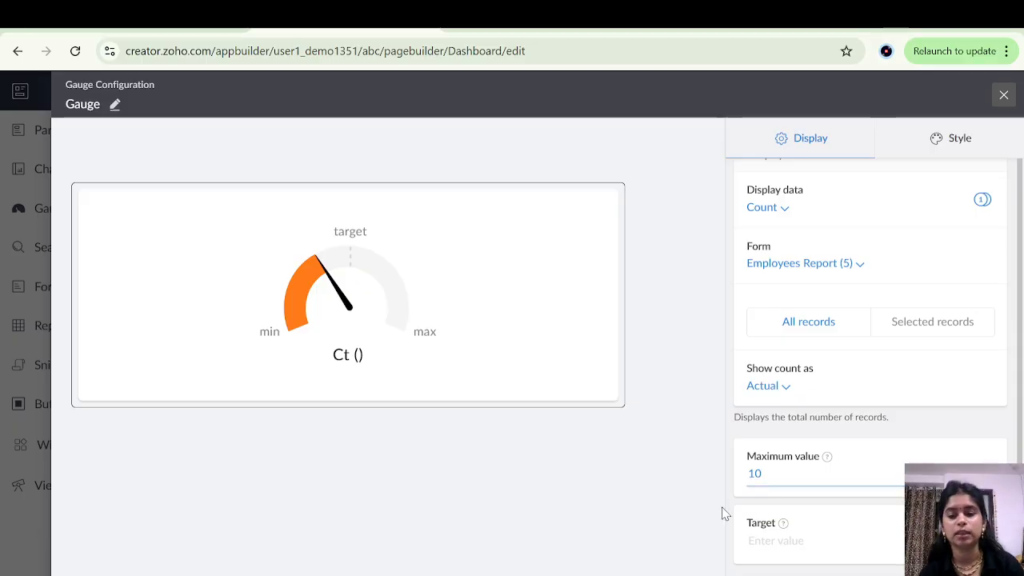
{"action": "left_click", "coordinate": [723, 519]}
{"action": "left_click", "coordinate": [776, 552]}
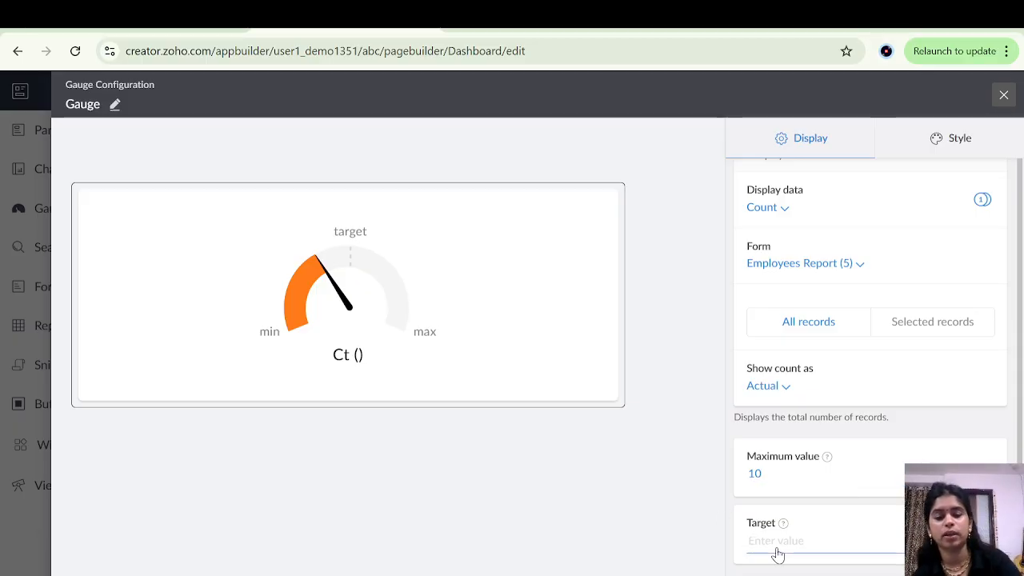
{"action": "type", "text": "5"}
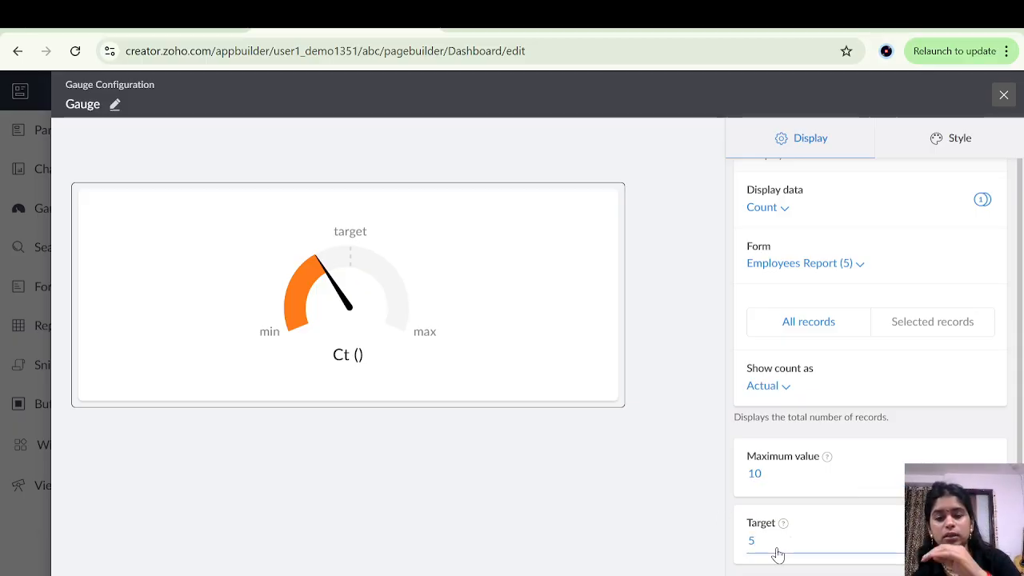
{"action": "left_click", "coordinate": [712, 507]}
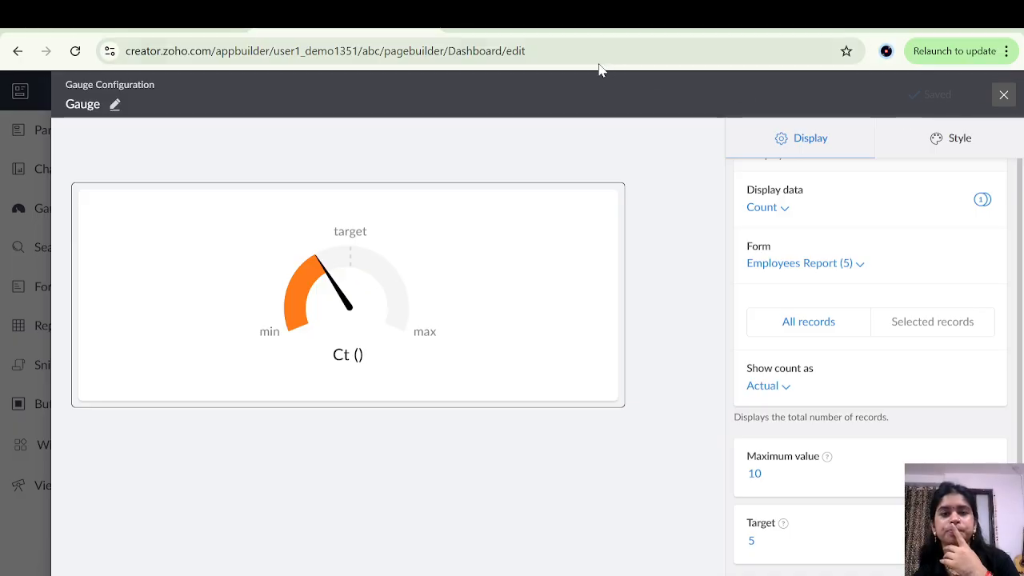
Check how the new gauge shows its value and target on the live dashboard.
{"action": "left_click", "coordinate": [536, 19]}
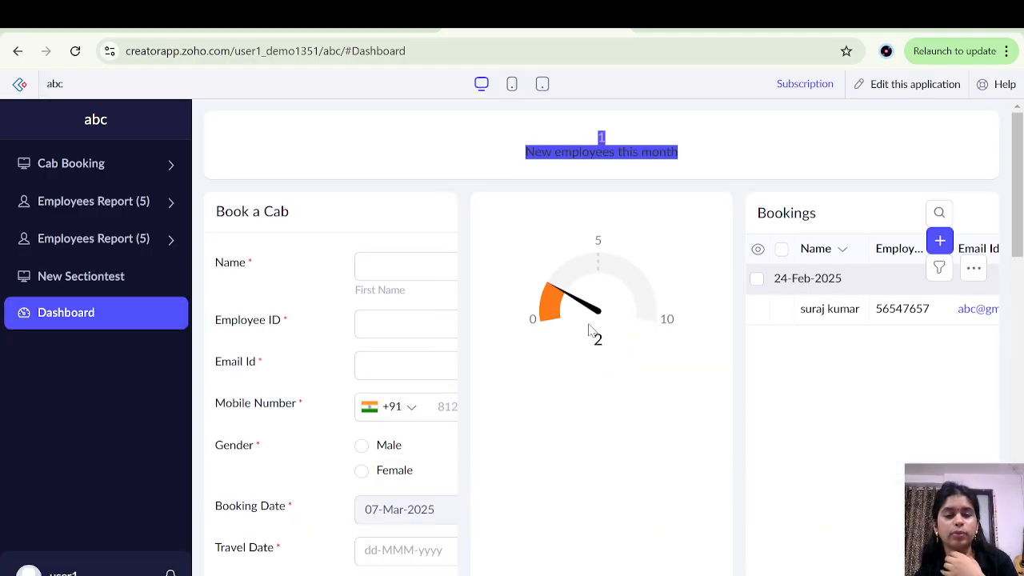
{"action": "mouse_move", "coordinate": [555, 303]}
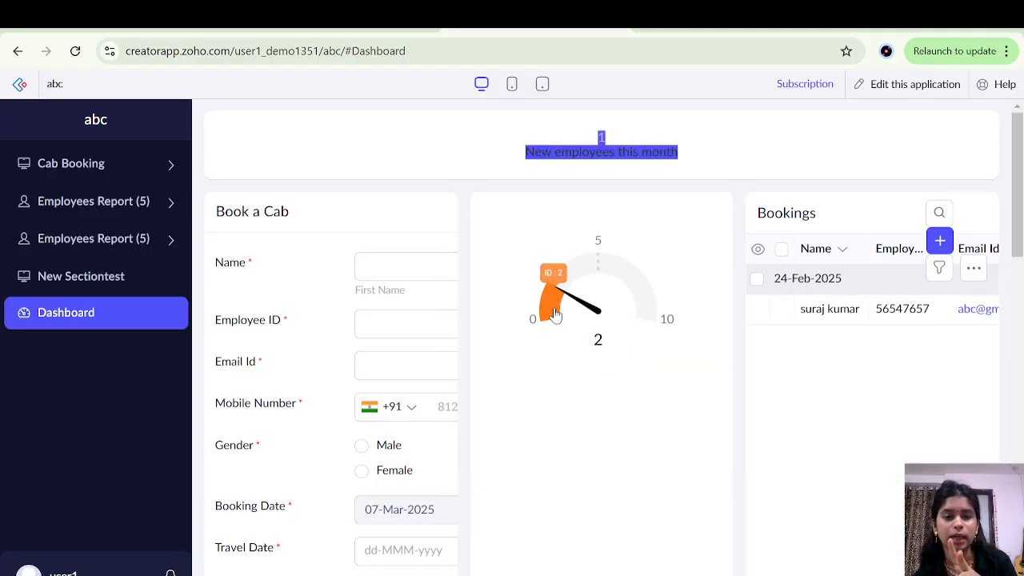
{"action": "mouse_move", "coordinate": [600, 266]}
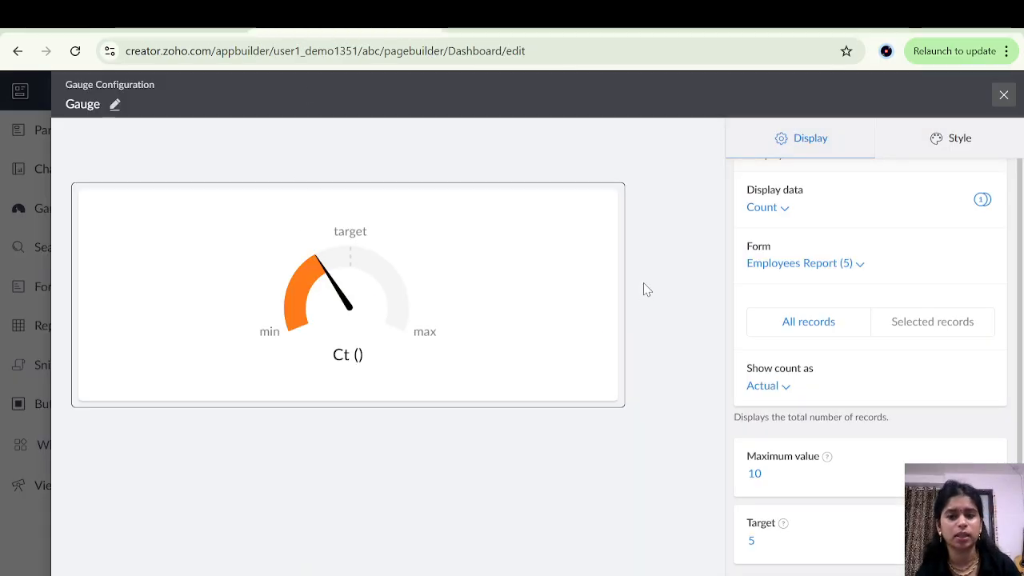
Close the gauge configuration and add the rounded search bar with the blue Search button near the top of the dashboard page.
{"action": "left_click", "coordinate": [1004, 96]}
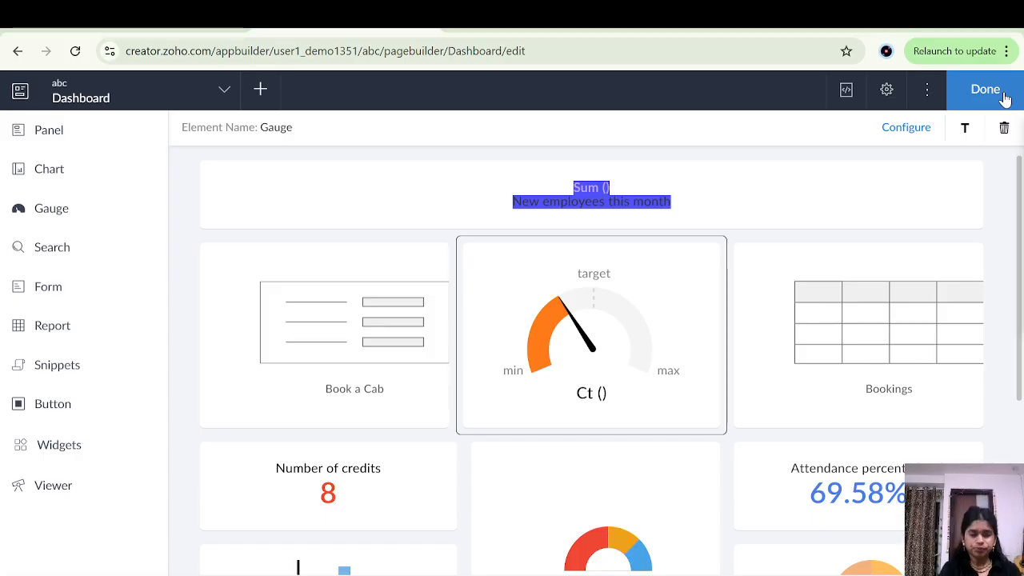
{"action": "left_click", "coordinate": [105, 213]}
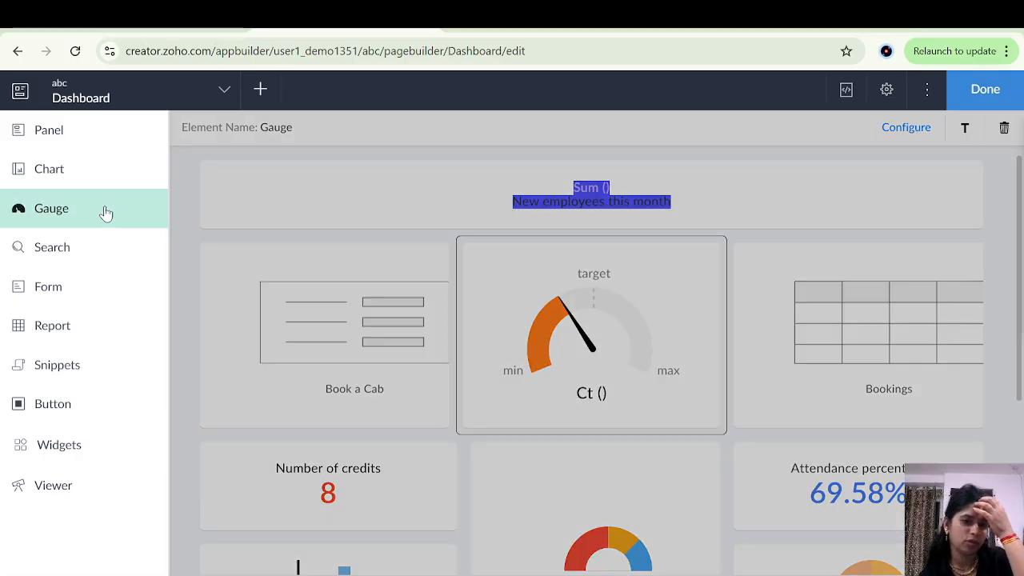
{"action": "scroll", "coordinate": [317, 365], "scroll_direction": "down", "scroll_amount": 4}
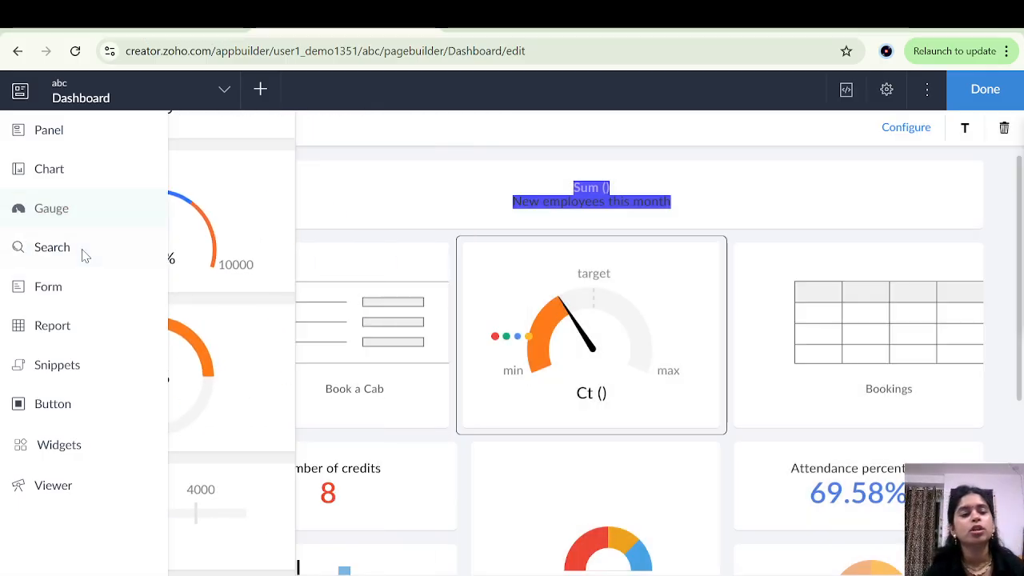
{"action": "left_click", "coordinate": [84, 255]}
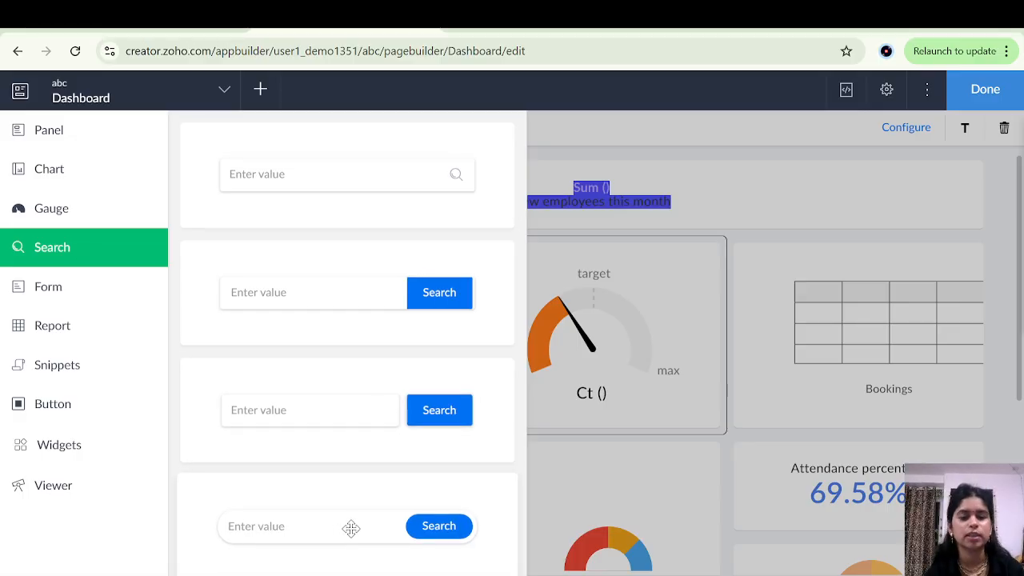
{"action": "left_click_drag", "start_coordinate": [349, 526], "coordinate": [539, 162]}
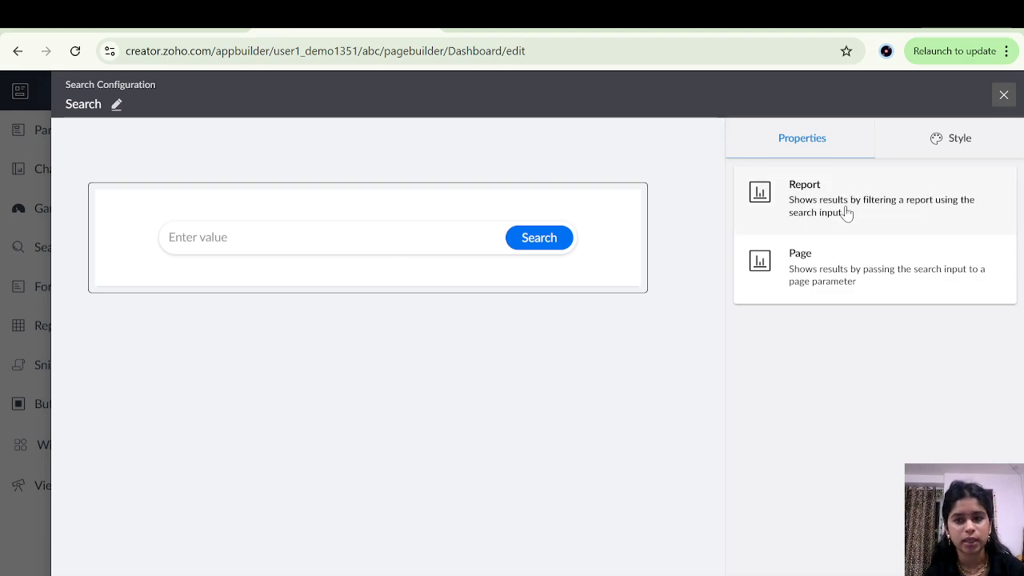
Set the search result component to Report and choose the last listed Employees Report (5) Report for the results.
{"action": "left_click", "coordinate": [847, 213]}
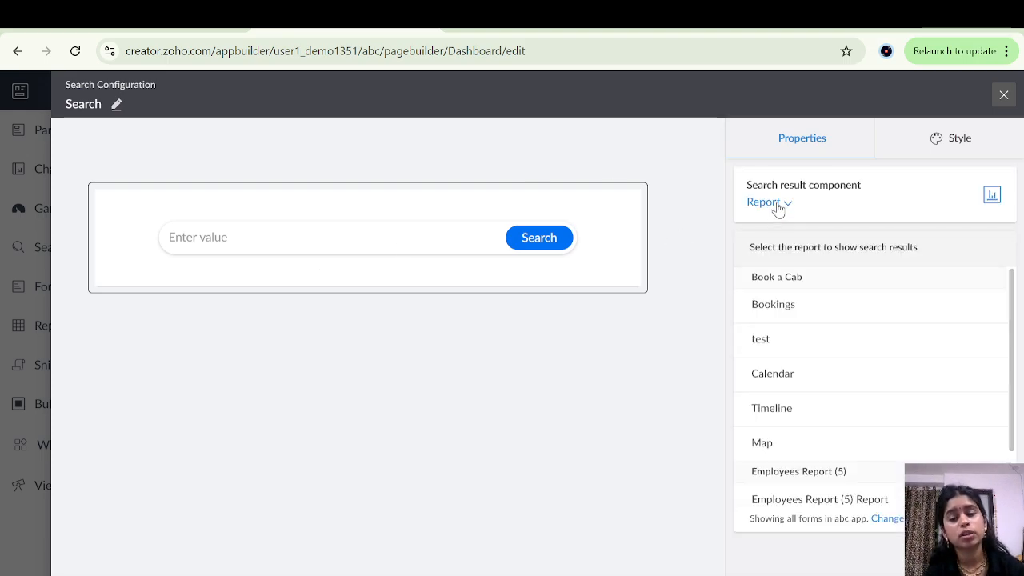
{"action": "left_click", "coordinate": [773, 203]}
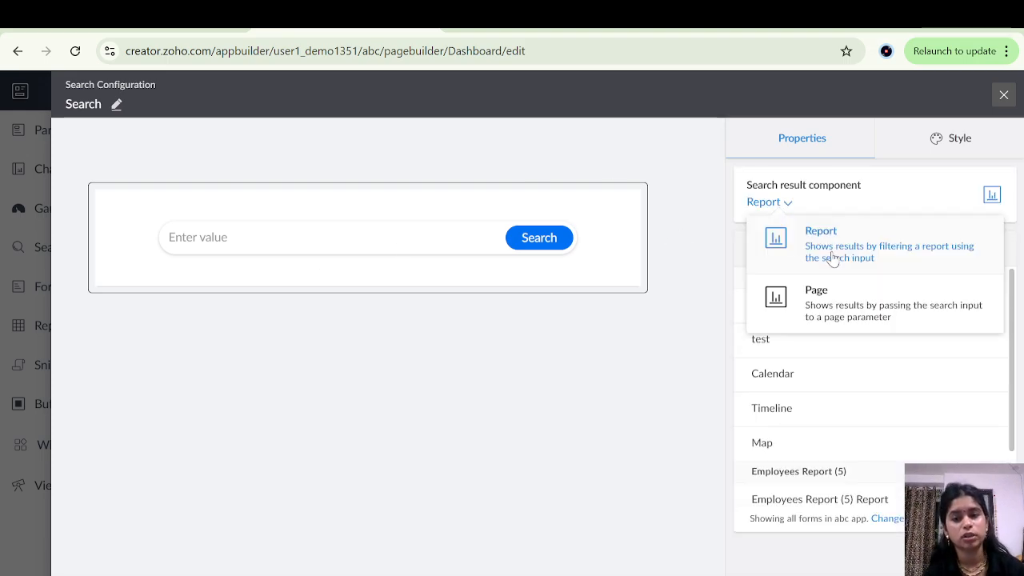
{"action": "left_click", "coordinate": [688, 329]}
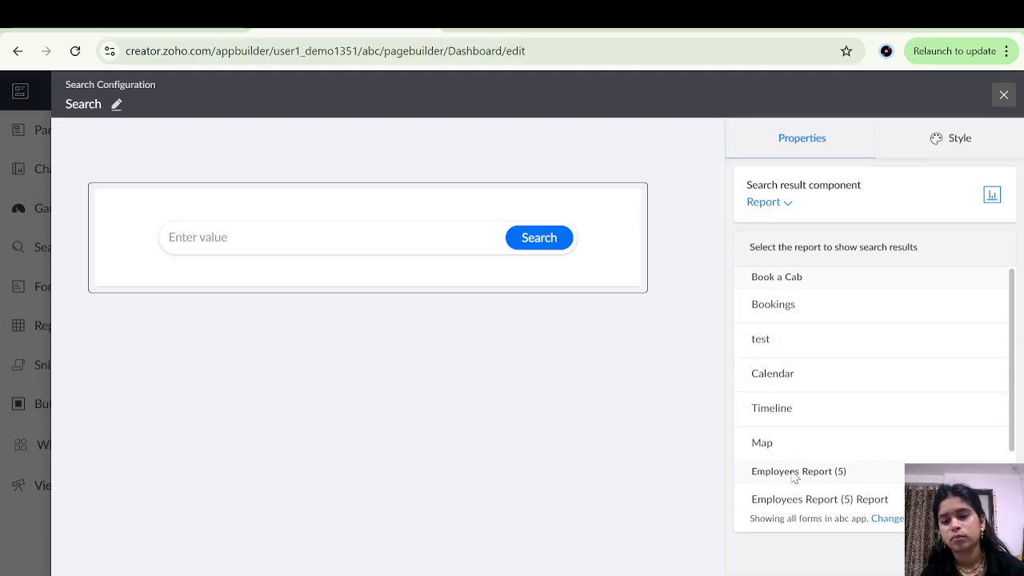
{"action": "left_click", "coordinate": [870, 502]}
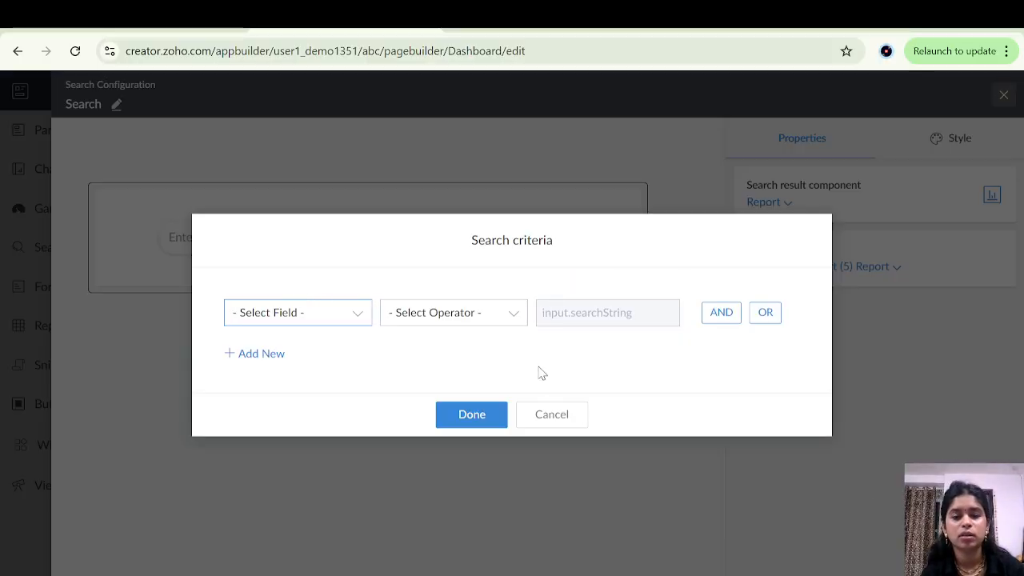
{"action": "left_click", "coordinate": [555, 423]}
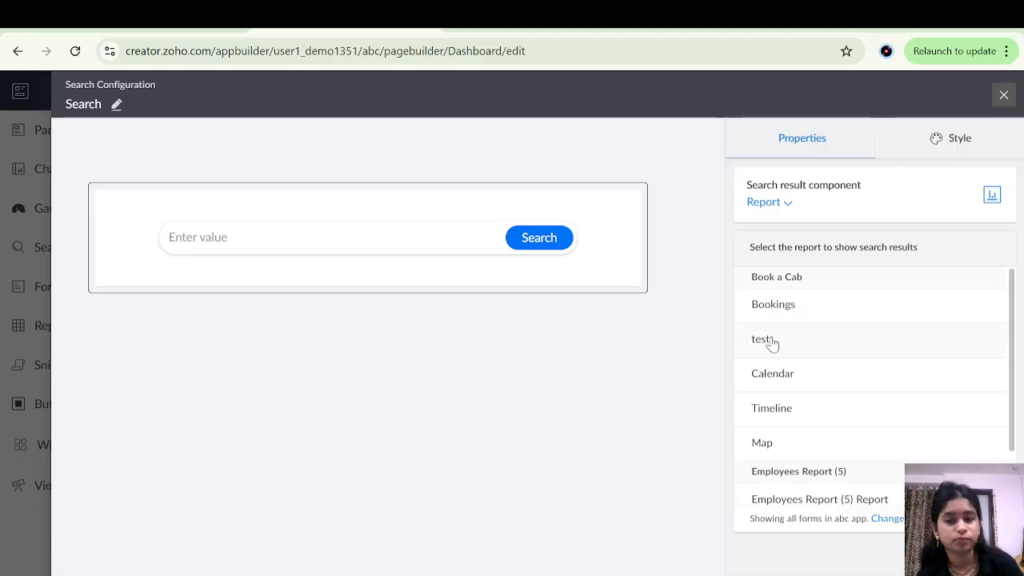
{"action": "scroll", "coordinate": [806, 385], "scroll_direction": "down", "scroll_amount": 1}
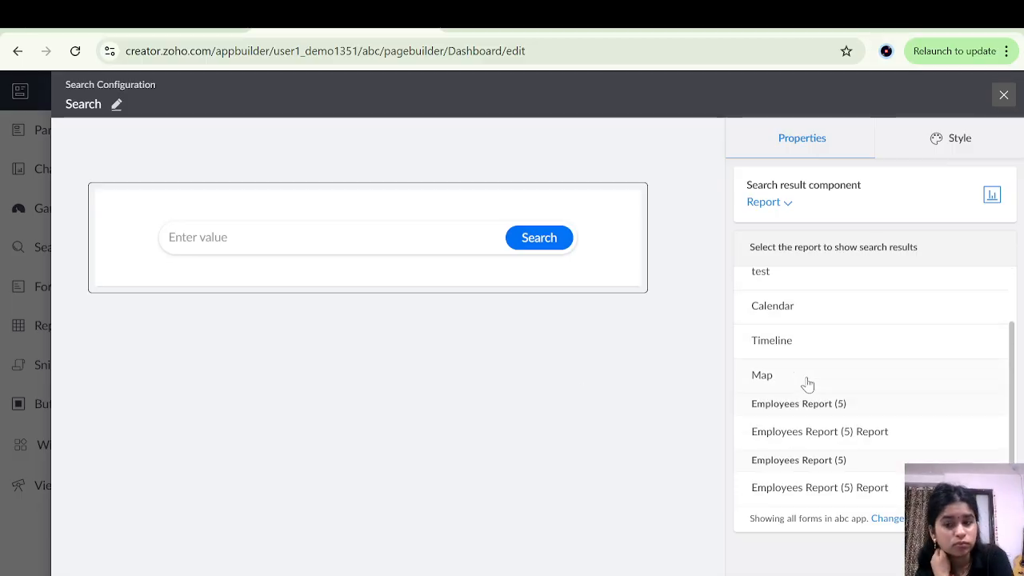
{"action": "left_click", "coordinate": [837, 490]}
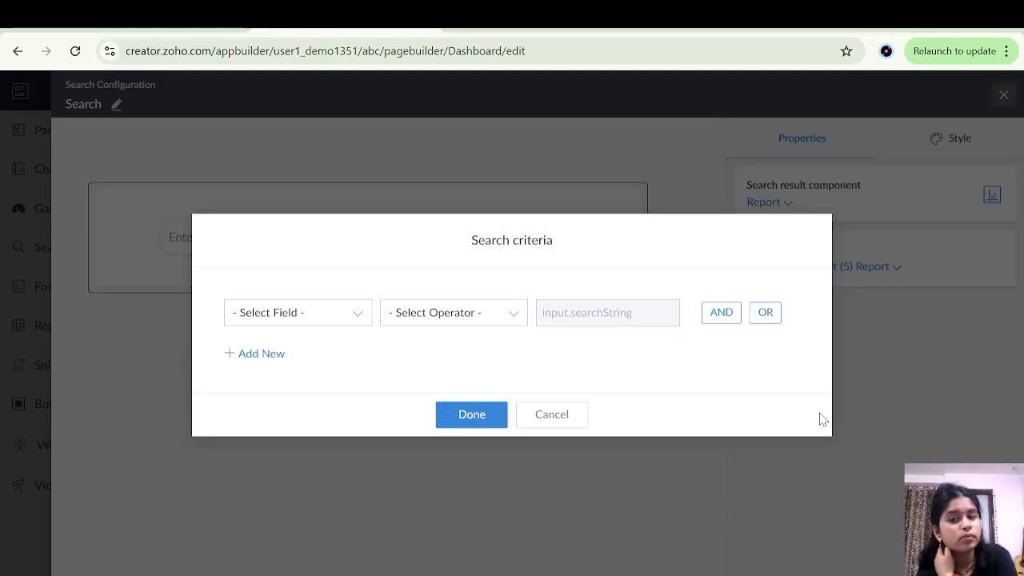
Choose Employment ID as the field for the search criteria.
{"action": "left_click", "coordinate": [320, 316]}
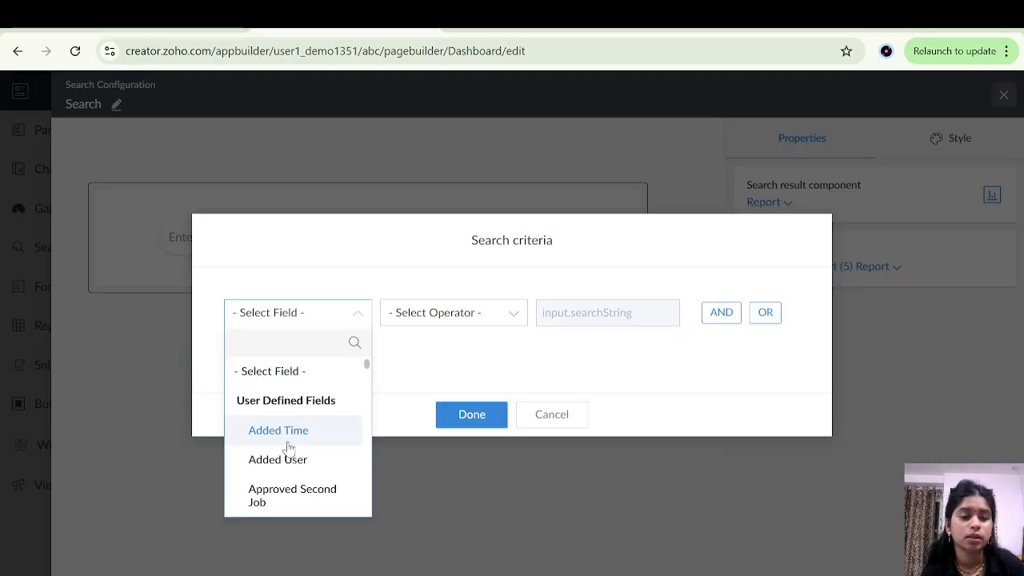
{"action": "scroll", "coordinate": [296, 467], "scroll_direction": "down", "scroll_amount": 3}
{"action": "scroll", "coordinate": [299, 468], "scroll_direction": "down", "scroll_amount": 3}
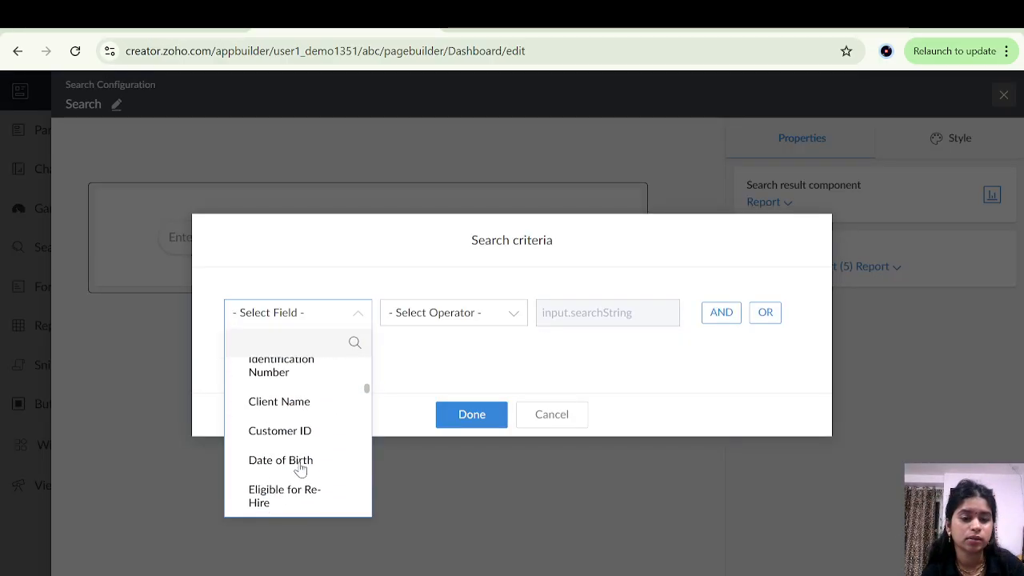
{"action": "scroll", "coordinate": [298, 436], "scroll_direction": "up", "scroll_amount": 6}
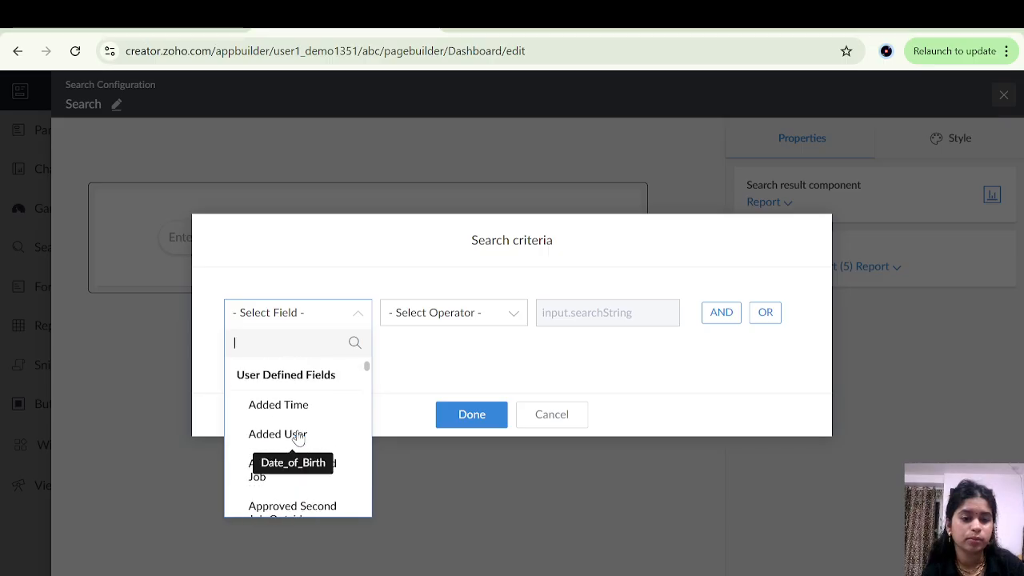
{"action": "scroll", "coordinate": [266, 463], "scroll_direction": "down", "scroll_amount": 6}
{"action": "scroll", "coordinate": [266, 464], "scroll_direction": "down", "scroll_amount": 3}
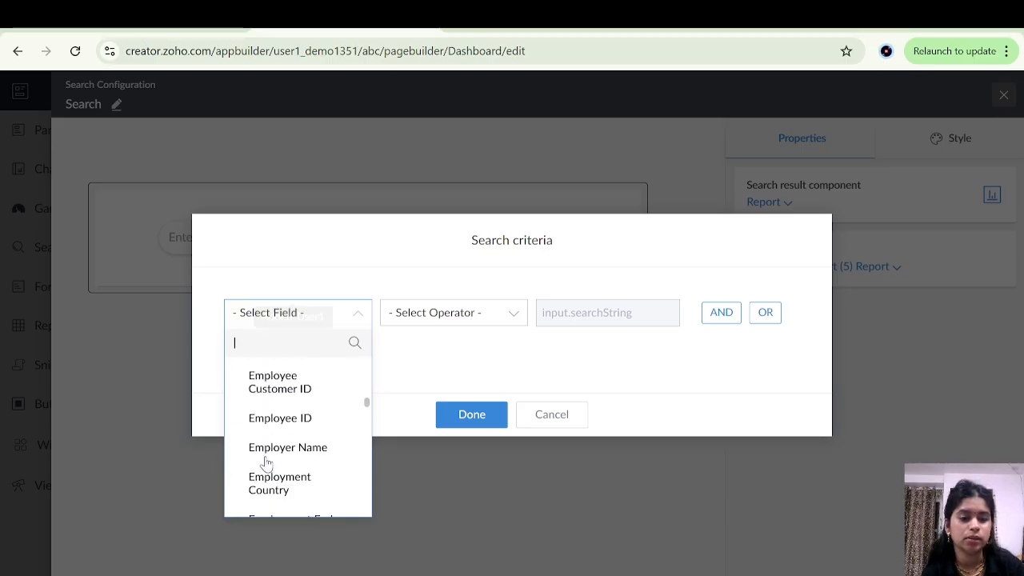
{"action": "scroll", "coordinate": [265, 464], "scroll_direction": "up", "scroll_amount": 3}
{"action": "scroll", "coordinate": [265, 464], "scroll_direction": "down", "scroll_amount": 2}
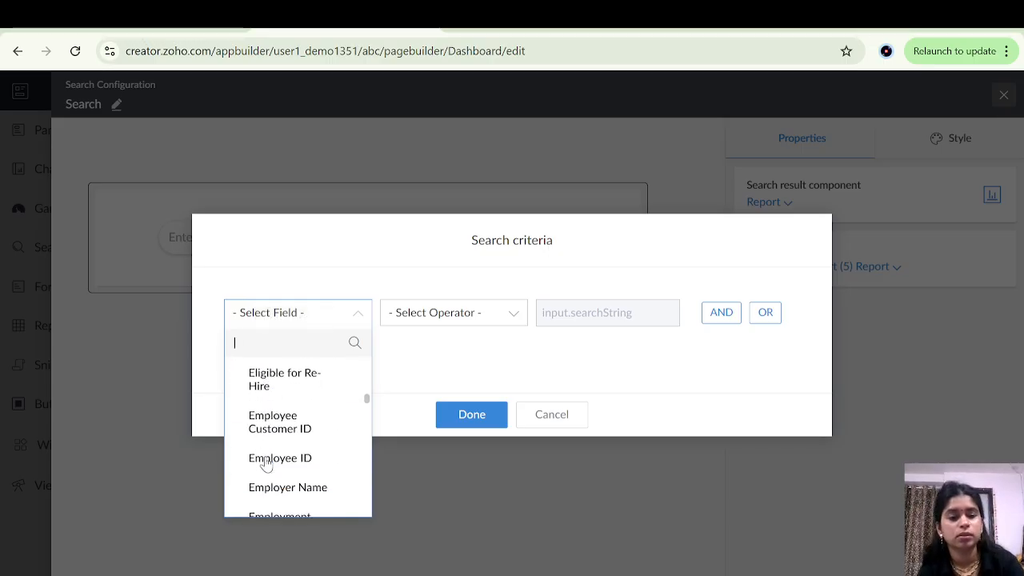
{"action": "scroll", "coordinate": [279, 432], "scroll_direction": "down", "scroll_amount": 3}
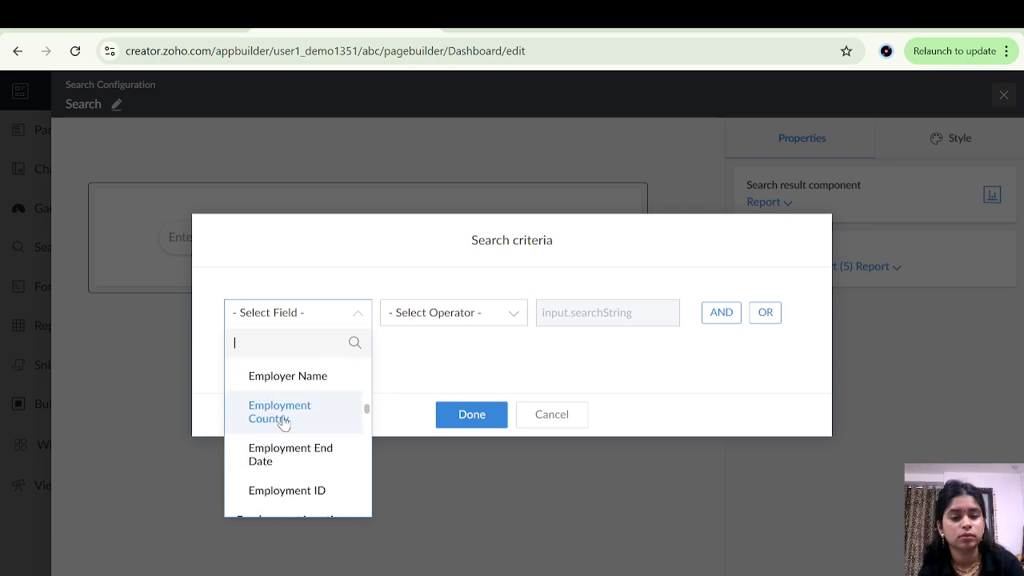
{"action": "scroll", "coordinate": [300, 463], "scroll_direction": "down", "scroll_amount": 2}
{"action": "left_click", "coordinate": [302, 460]}
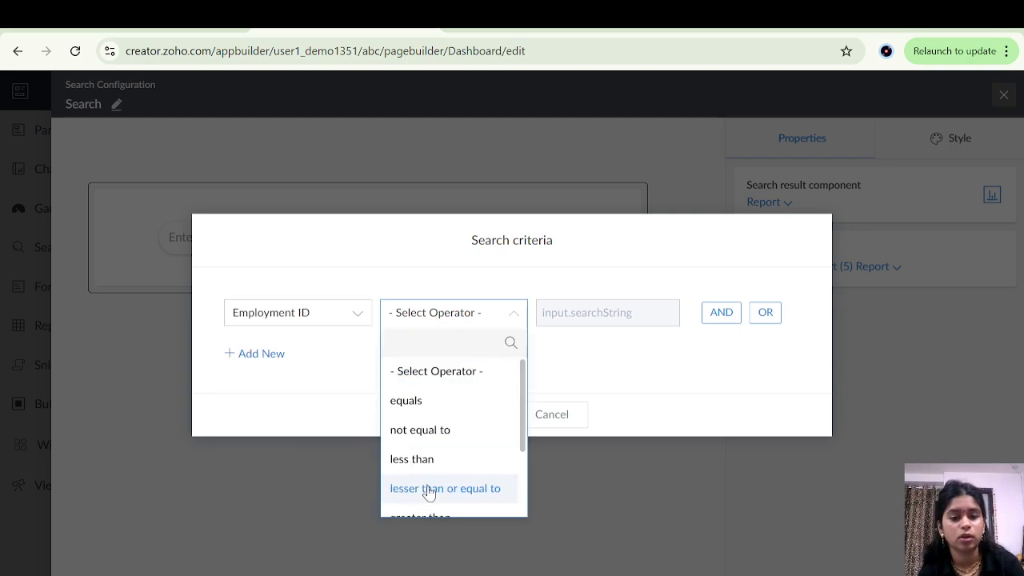
Set the Employment ID criterion's operator to is not null and apply the search criteria.
{"action": "scroll", "coordinate": [429, 492], "scroll_direction": "down", "scroll_amount": 3}
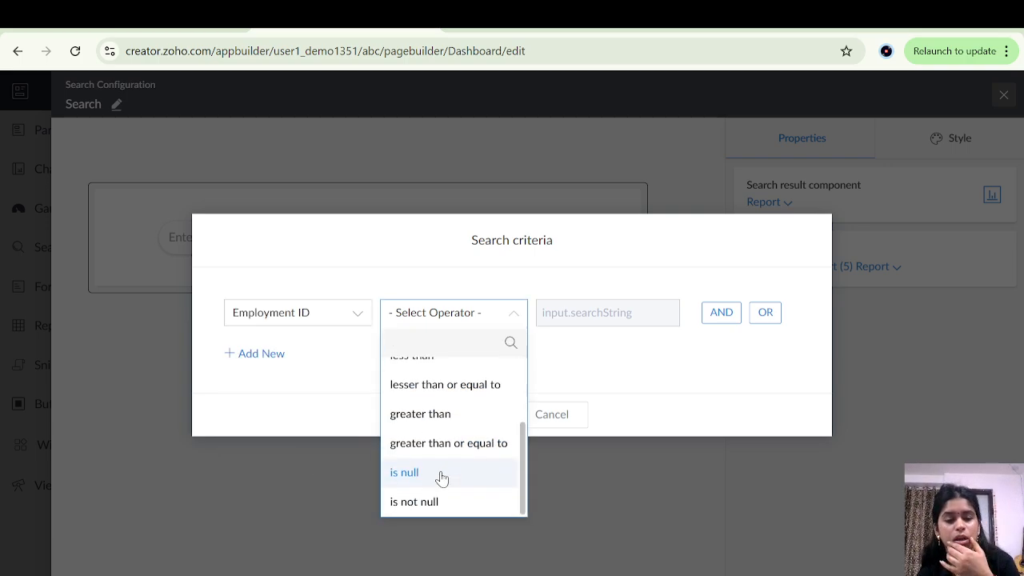
{"action": "left_click", "coordinate": [457, 505]}
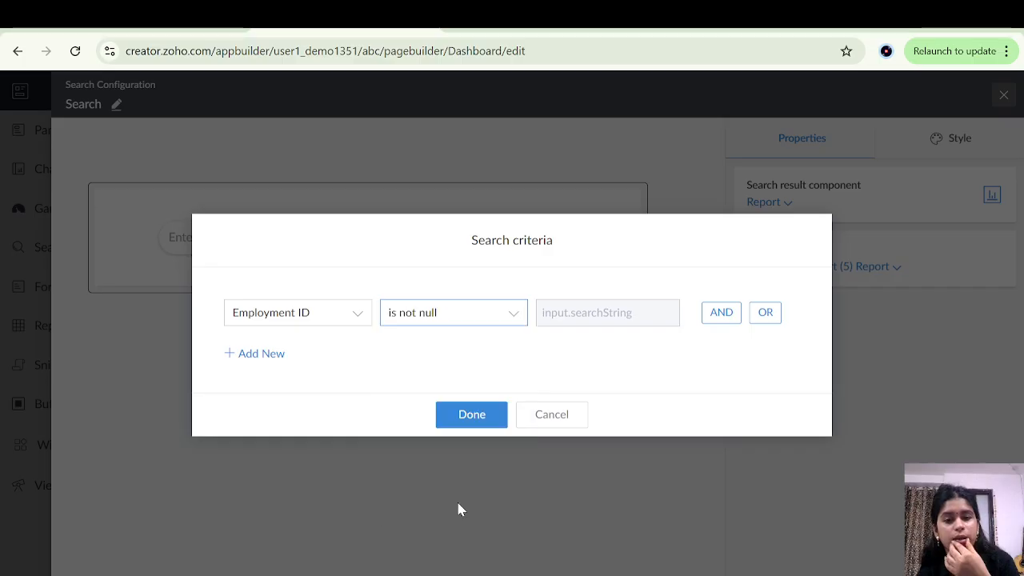
{"action": "left_click", "coordinate": [466, 414]}
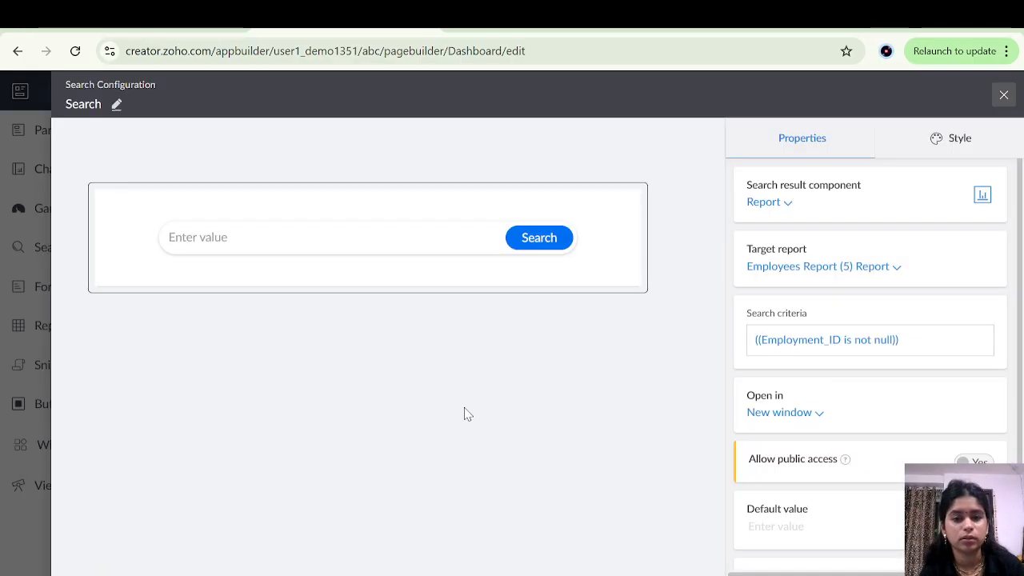
Finish the search configuration and refresh the live dashboard to load the new search element.
{"action": "left_click", "coordinate": [1002, 97]}
{"action": "left_click", "coordinate": [988, 88]}
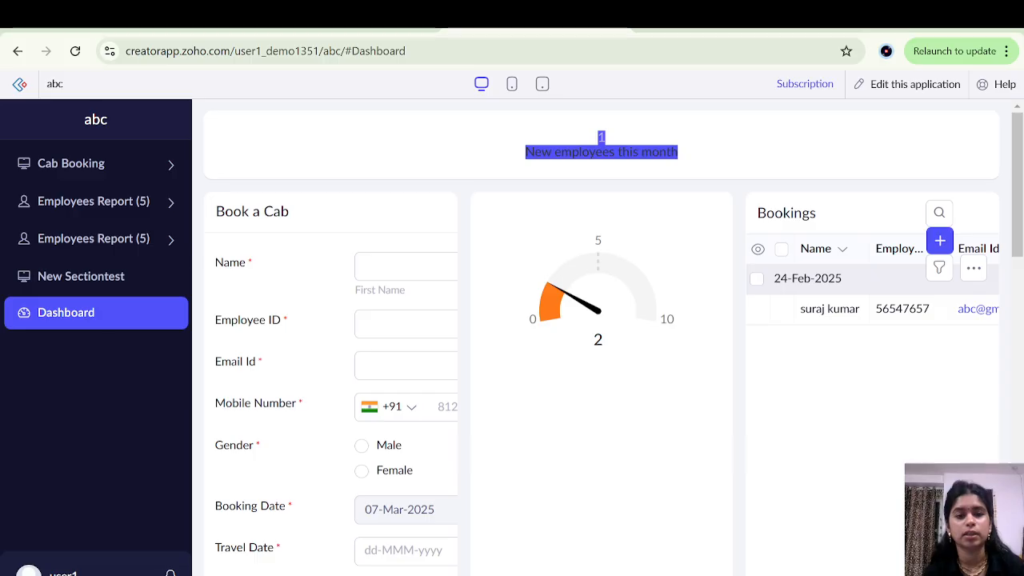
{"action": "left_click", "coordinate": [76, 52]}
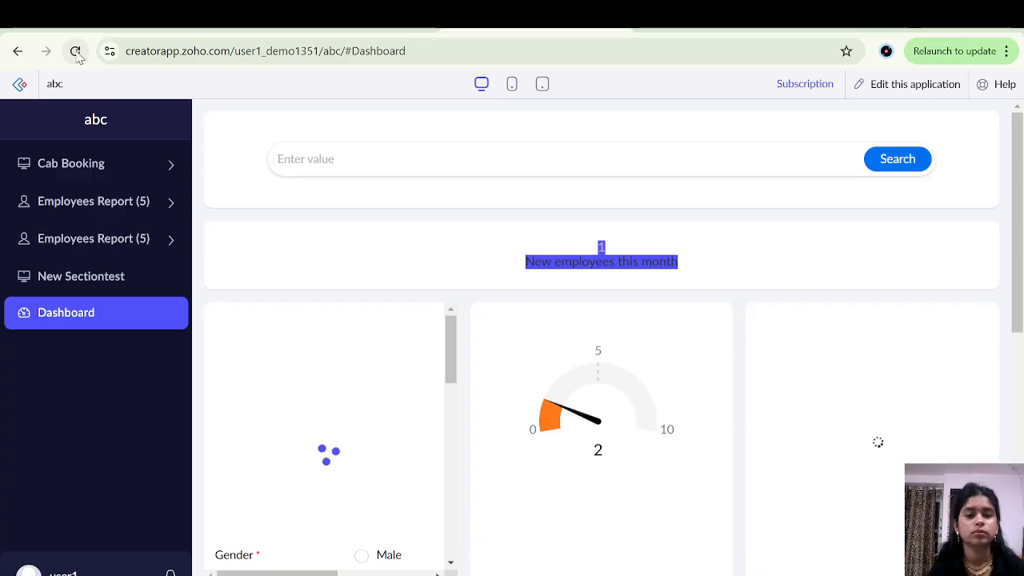
Test the dashboard's search element by searching for the value 4.
{"action": "left_click", "coordinate": [412, 159]}
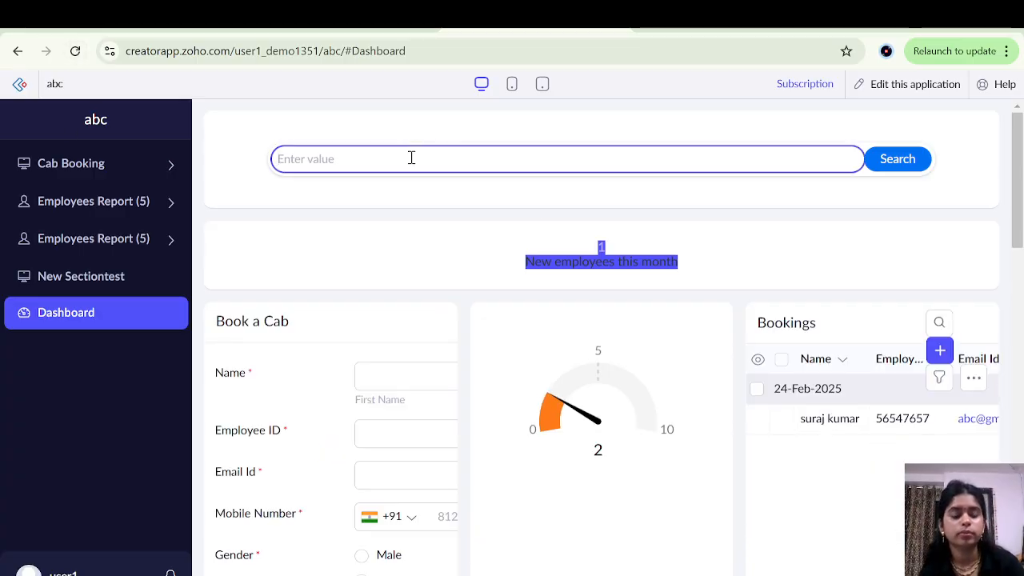
{"action": "type", "text": "4"}
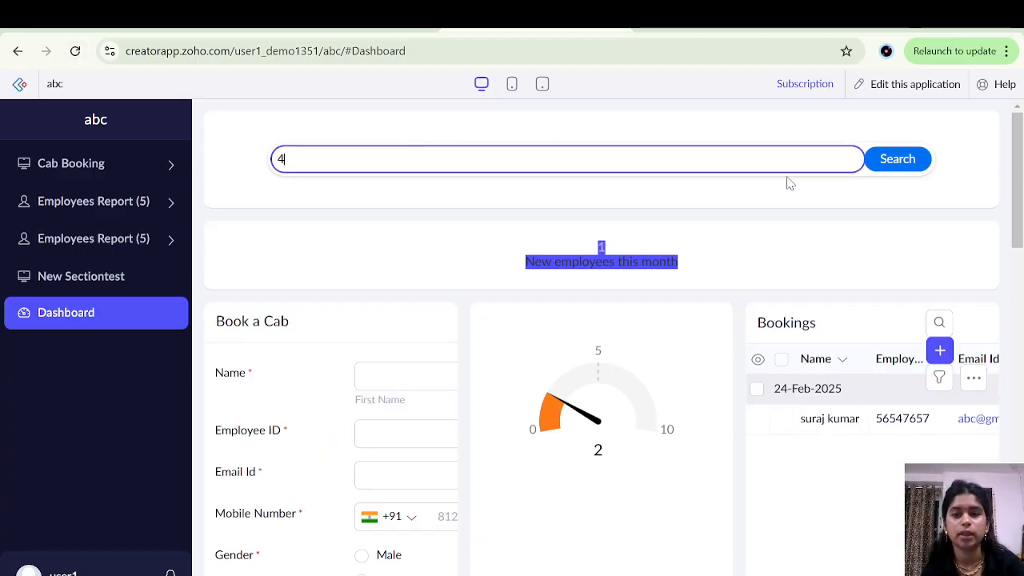
{"action": "left_click", "coordinate": [891, 163]}
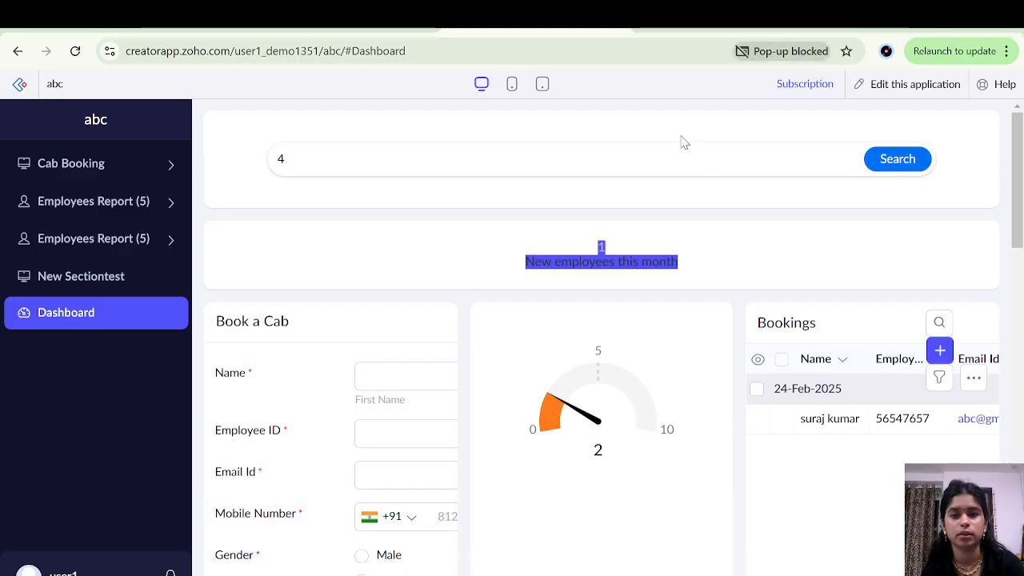
{"action": "double_click", "coordinate": [905, 162]}
{"action": "left_click", "coordinate": [810, 157]}
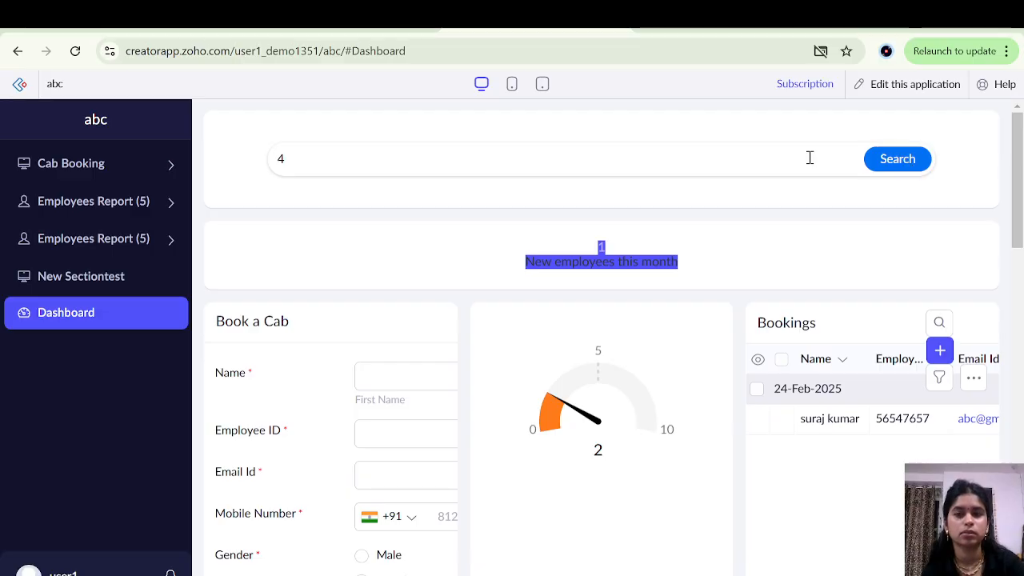
{"action": "left_click", "coordinate": [429, 167]}
Check the employment IDs of the existing records in the Employees Report (5) Report reports.
{"action": "left_click", "coordinate": [113, 240]}
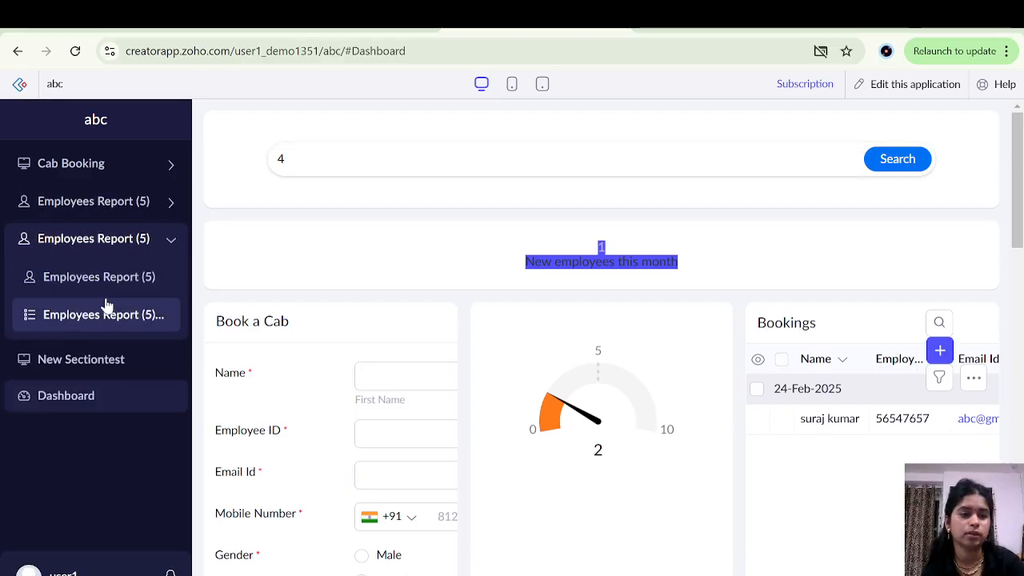
{"action": "left_click", "coordinate": [134, 315]}
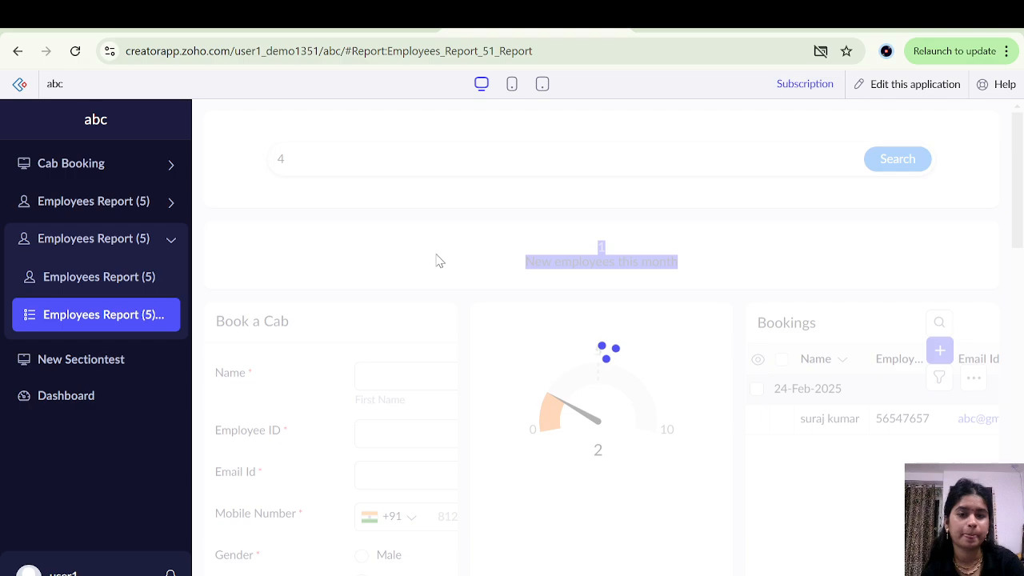
{"action": "left_click", "coordinate": [128, 210]}
{"action": "left_click", "coordinate": [110, 278]}
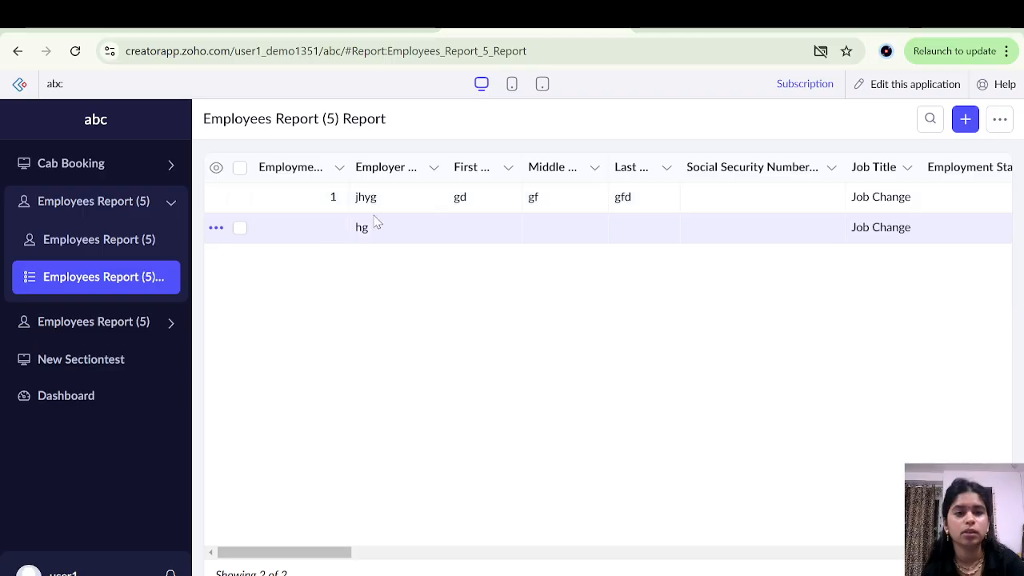
Return to the live dashboard and test the search element with the value 1.
{"action": "left_click", "coordinate": [102, 395]}
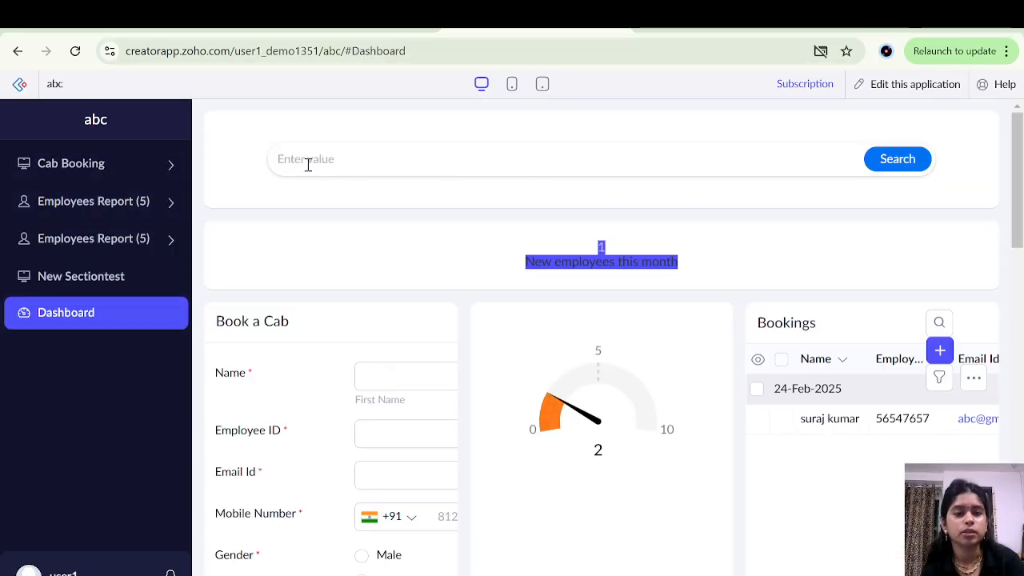
{"action": "left_click", "coordinate": [306, 161]}
{"action": "type", "text": "1"}
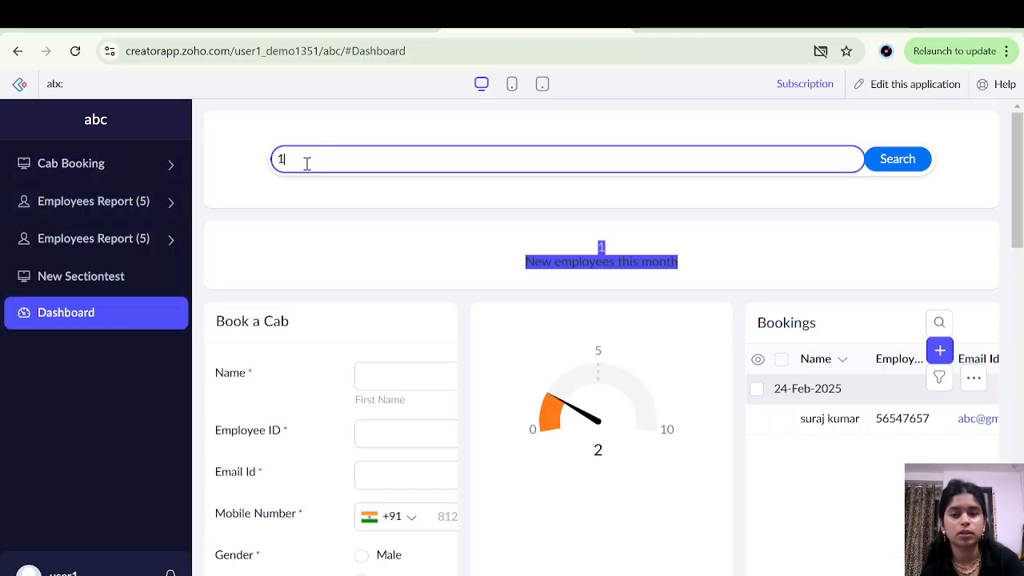
{"action": "left_click", "coordinate": [895, 165]}
{"action": "double_click", "coordinate": [894, 165]}
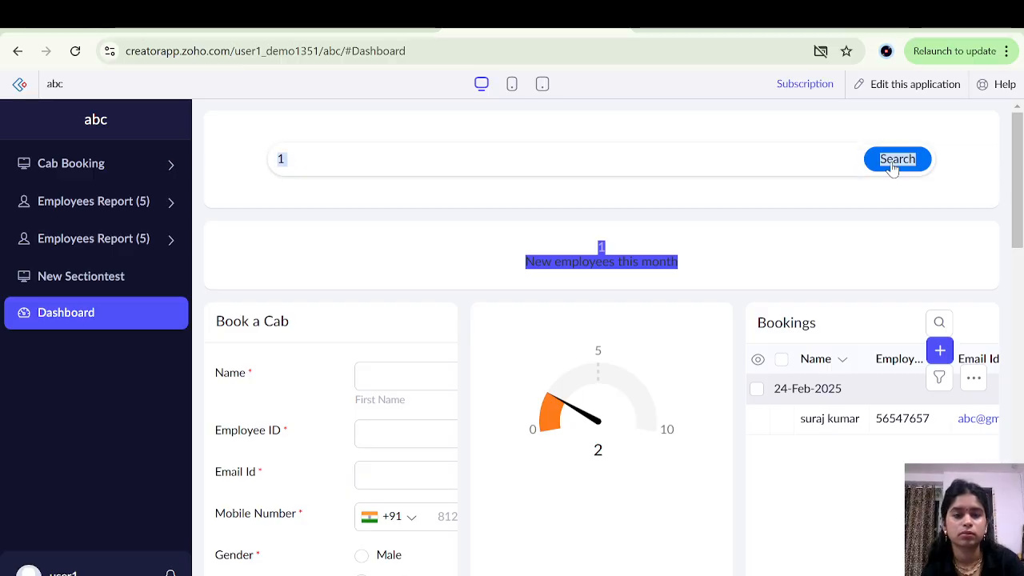
{"action": "left_click", "coordinate": [278, 192]}
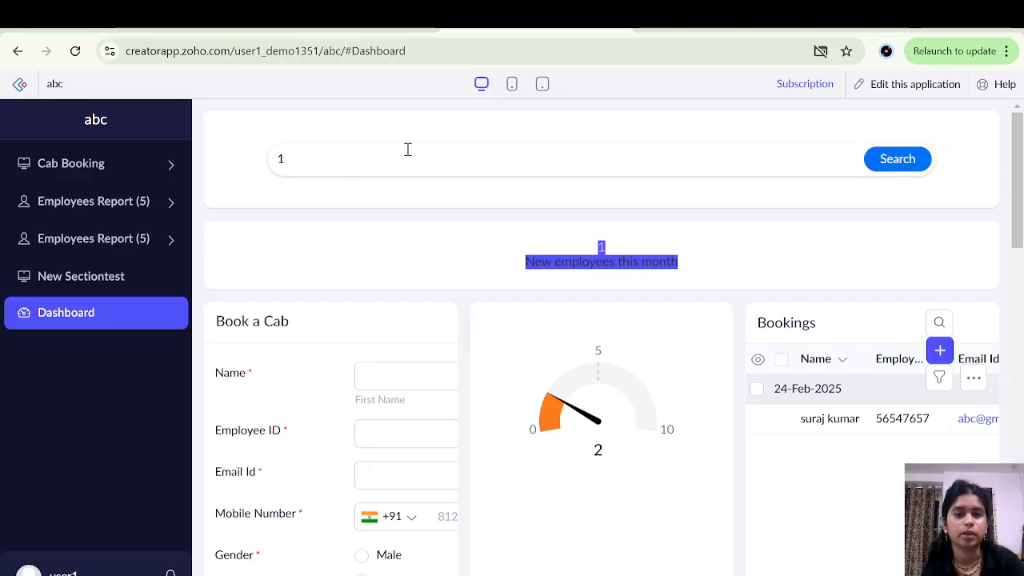
Reopen the search element's configuration in the page builder and review its criteria without changing them.
{"action": "left_click", "coordinate": [310, 19]}
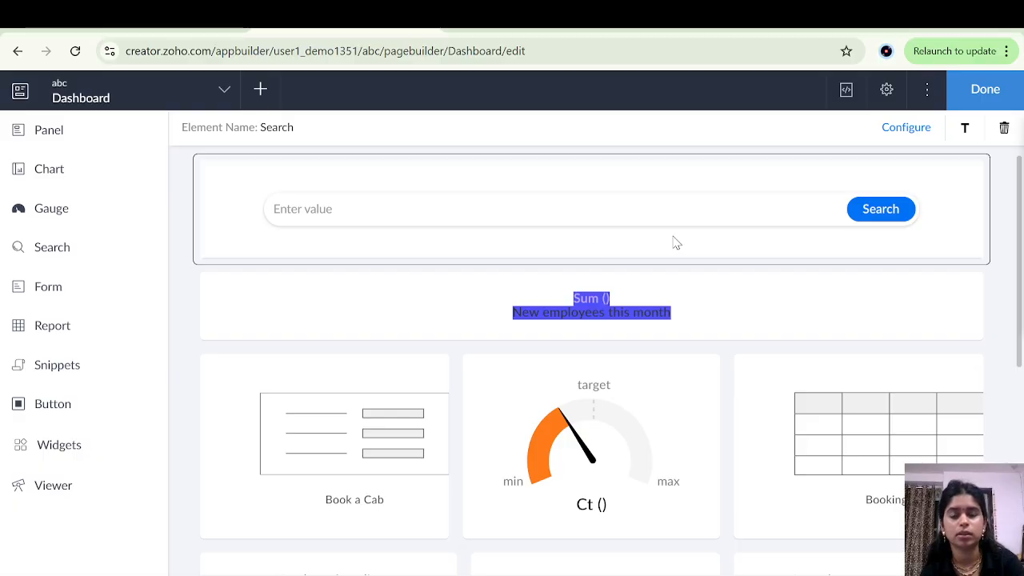
{"action": "left_click", "coordinate": [916, 130]}
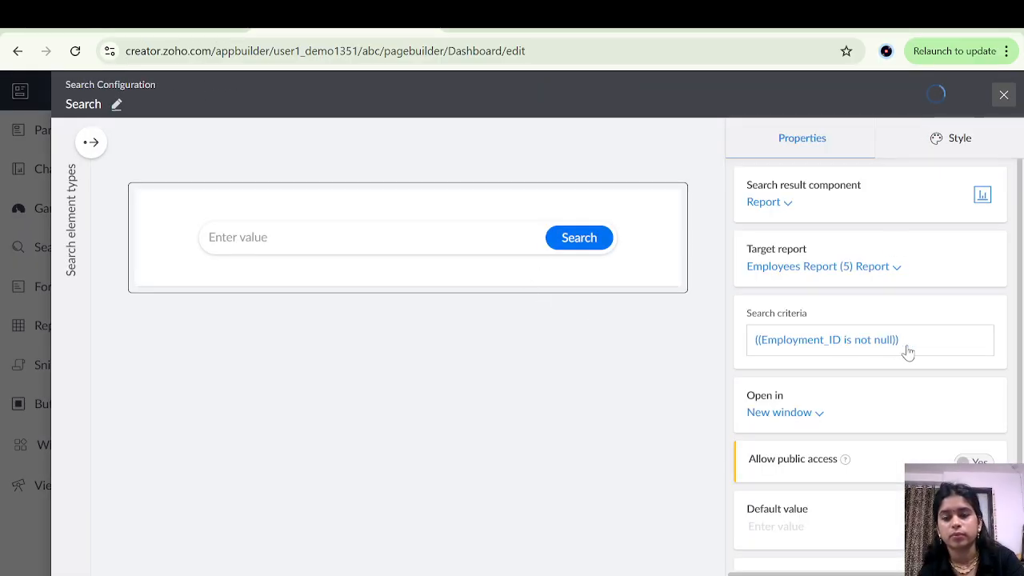
{"action": "left_click", "coordinate": [931, 343]}
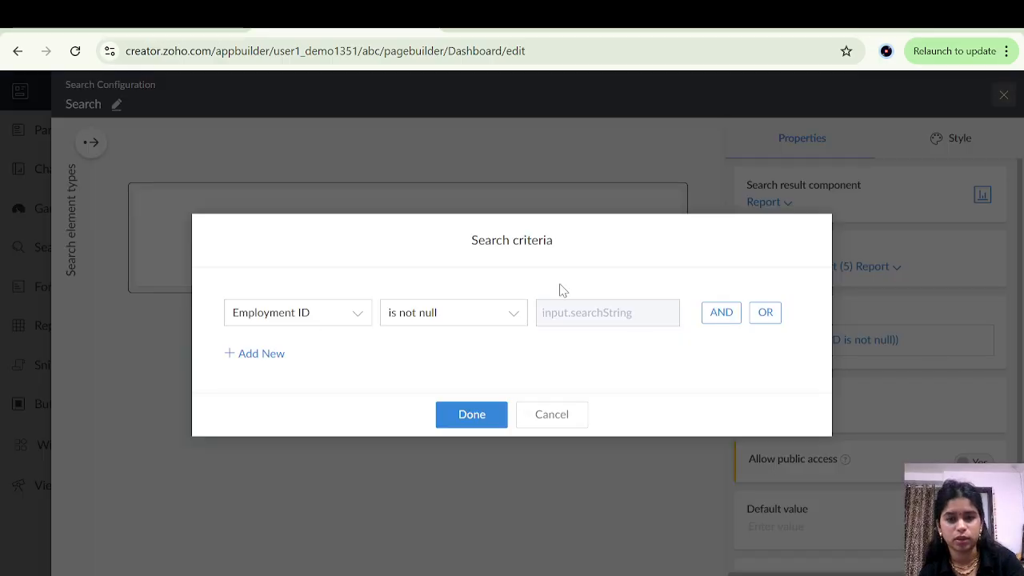
{"action": "left_click", "coordinate": [331, 329]}
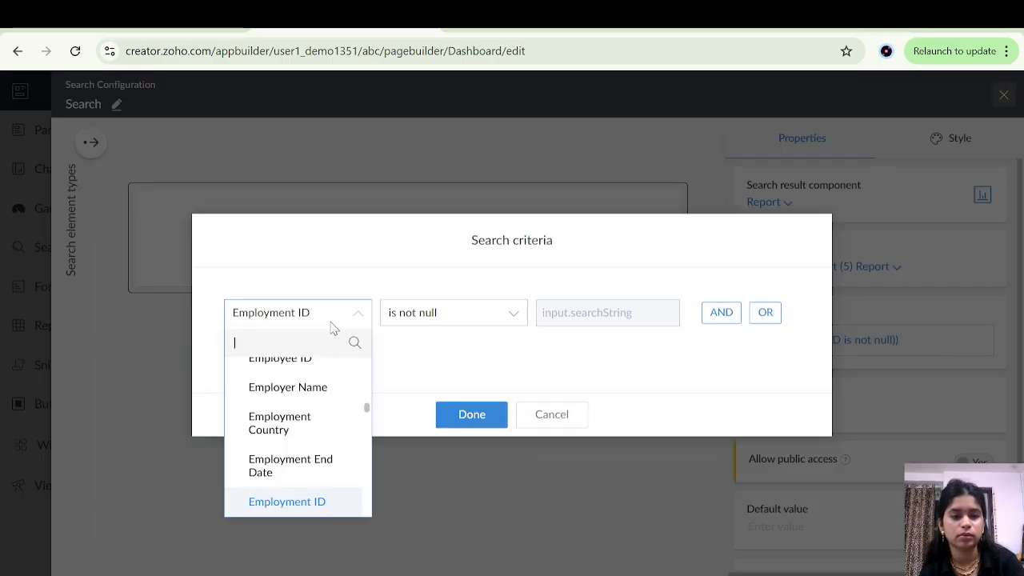
{"action": "left_click", "coordinate": [601, 357]}
{"action": "left_click", "coordinate": [564, 424]}
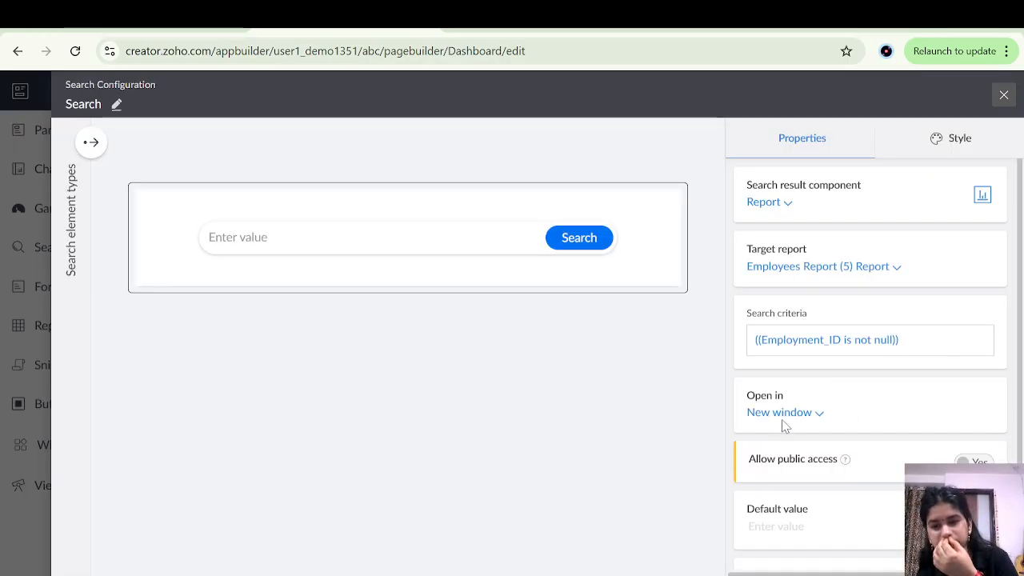
Review the search element's other properties and the available search result component options.
{"action": "scroll", "coordinate": [856, 299], "scroll_direction": "down", "scroll_amount": 2}
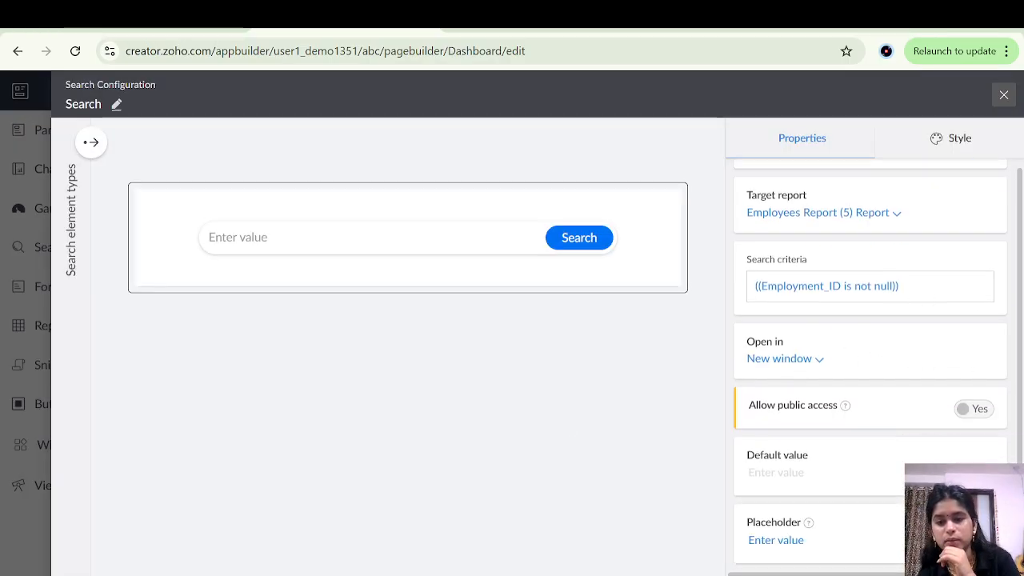
{"action": "scroll", "coordinate": [855, 298], "scroll_direction": "up", "scroll_amount": 2}
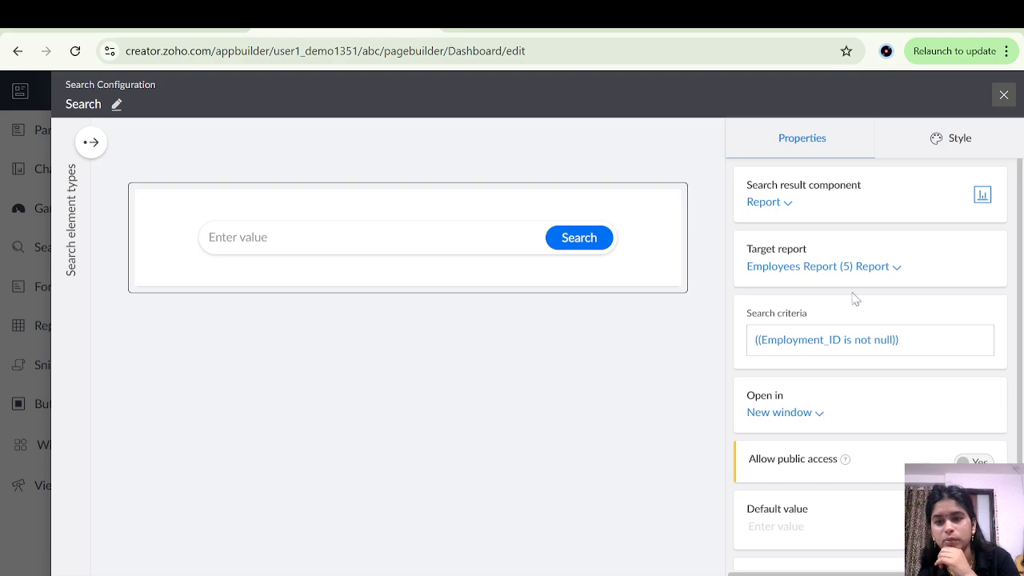
{"action": "left_click", "coordinate": [785, 203]}
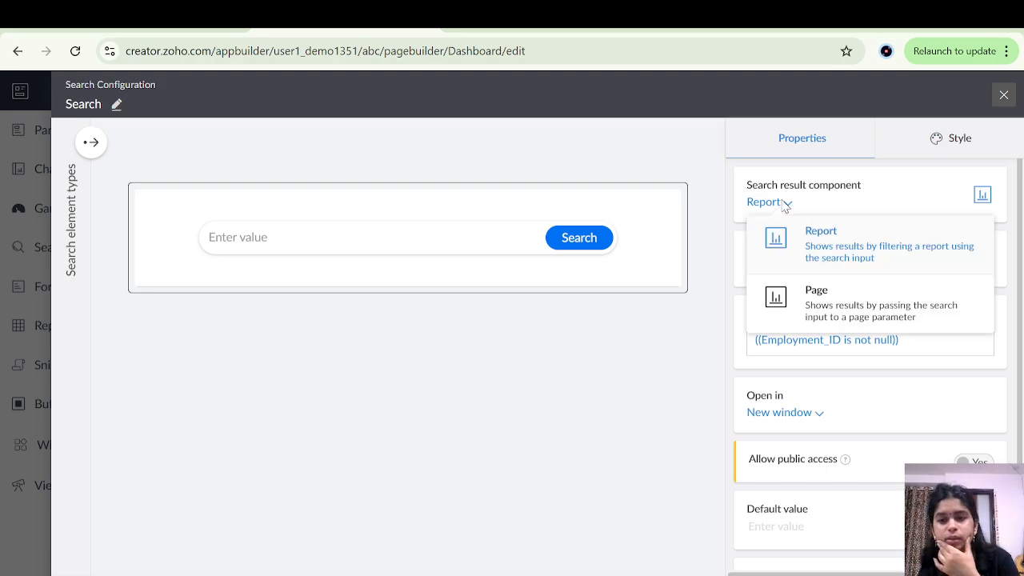
{"action": "left_click", "coordinate": [718, 346]}
Change the search element's target report to Bookings, leaving the search criteria open for definition.
{"action": "left_click", "coordinate": [890, 274]}
{"action": "scroll", "coordinate": [841, 380], "scroll_direction": "up", "scroll_amount": 4}
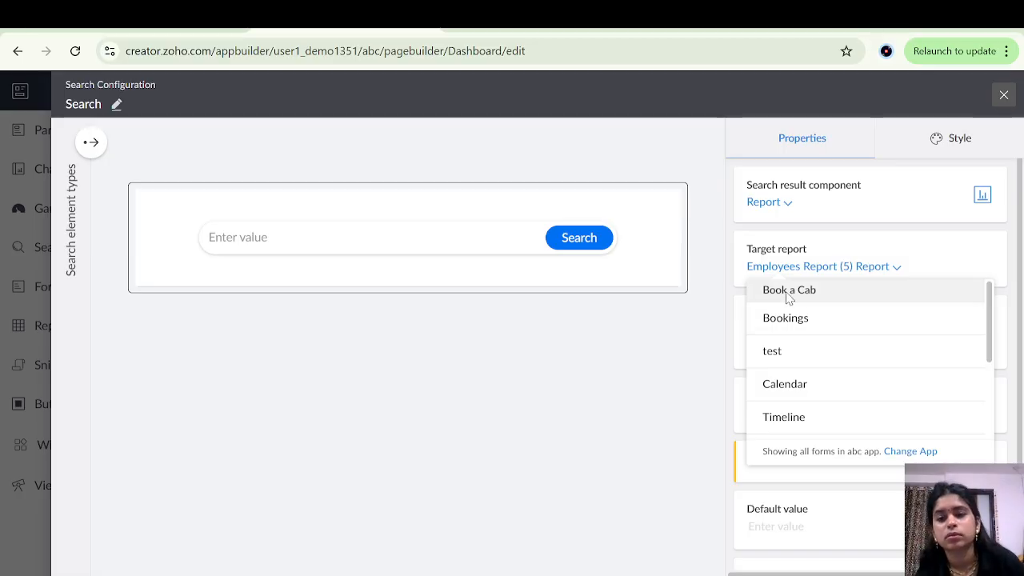
{"action": "left_click", "coordinate": [788, 324]}
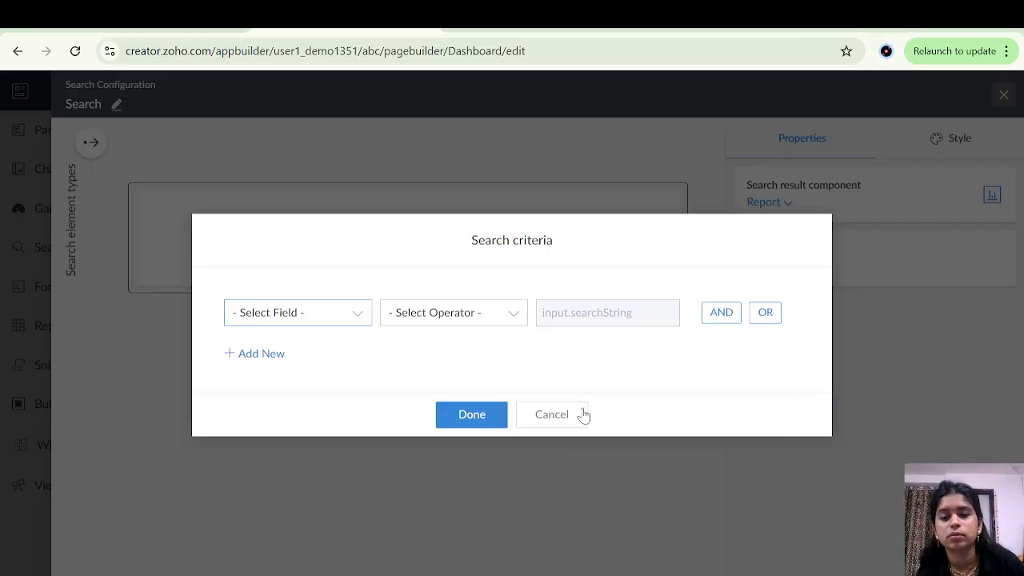
{"action": "left_click", "coordinate": [560, 424]}
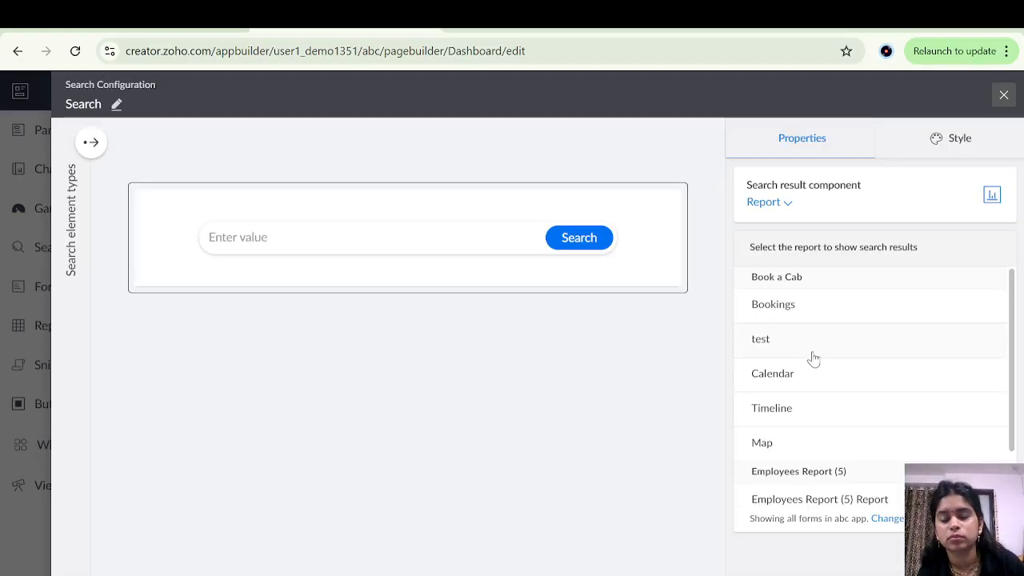
{"action": "scroll", "coordinate": [814, 360], "scroll_direction": "down", "scroll_amount": 1}
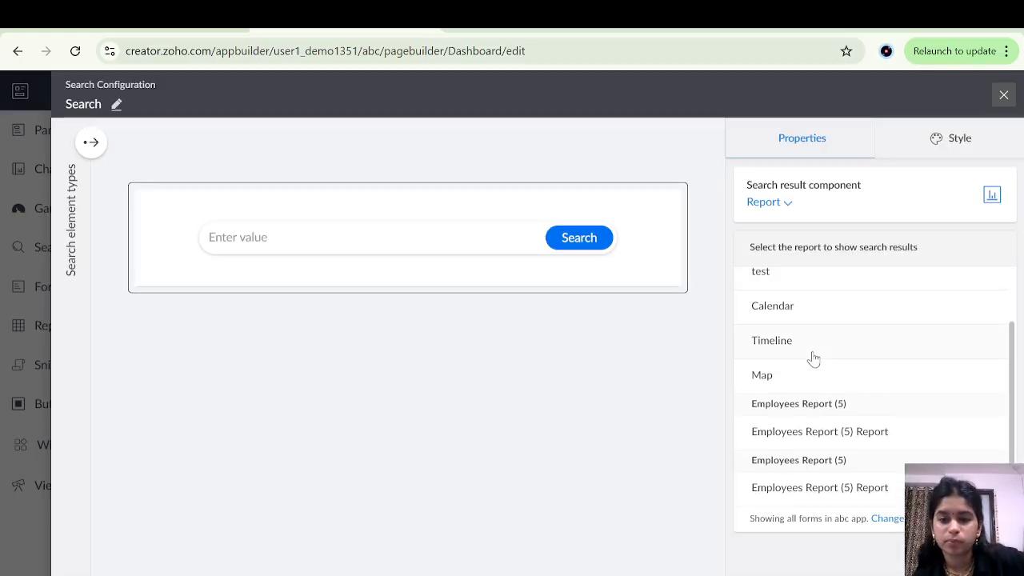
{"action": "scroll", "coordinate": [789, 406], "scroll_direction": "up", "scroll_amount": 1}
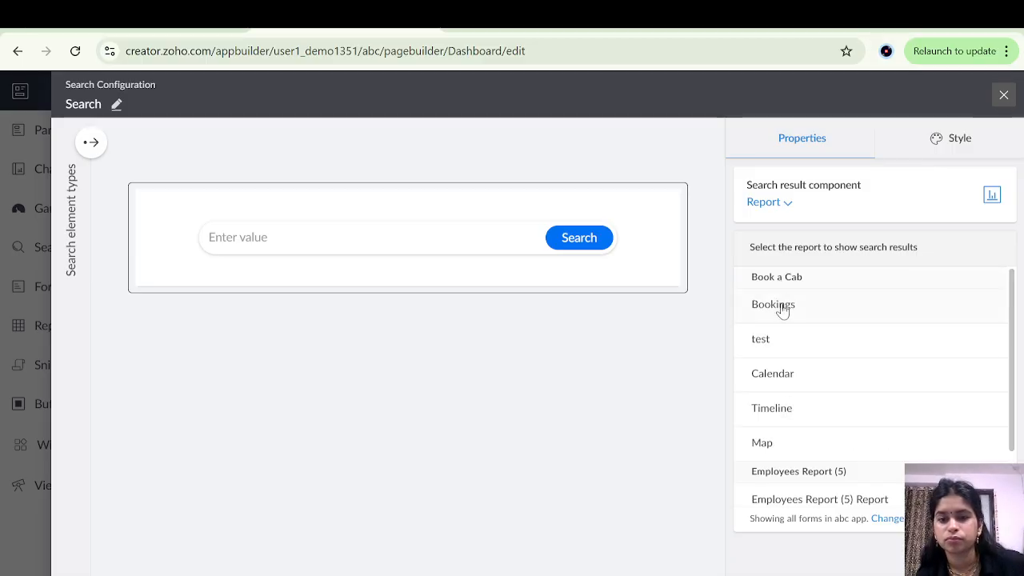
{"action": "left_click", "coordinate": [783, 313]}
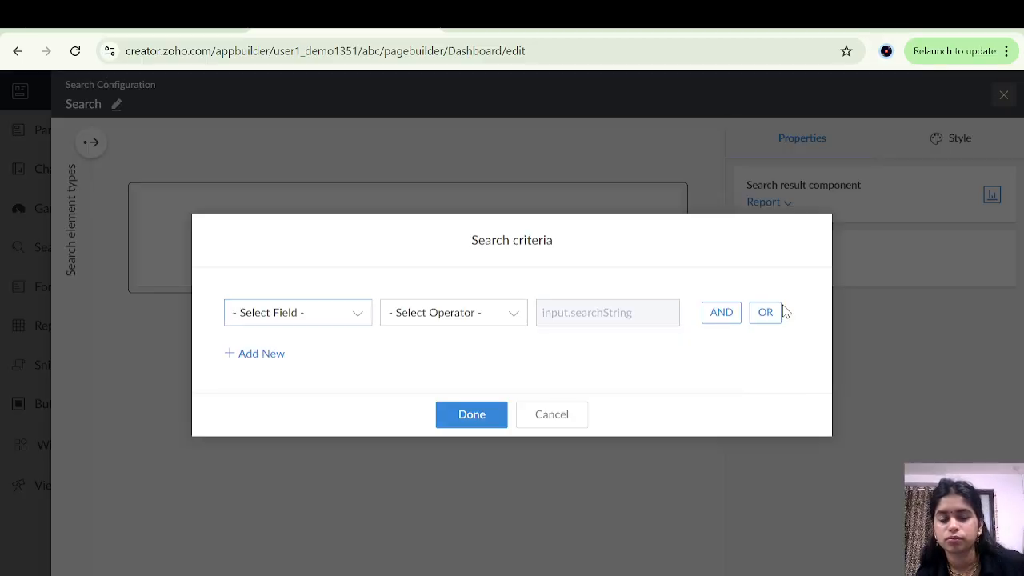
Set the search criteria to Email Id equals the search input.
{"action": "left_click", "coordinate": [362, 321]}
{"action": "scroll", "coordinate": [281, 435], "scroll_direction": "down", "scroll_amount": 5}
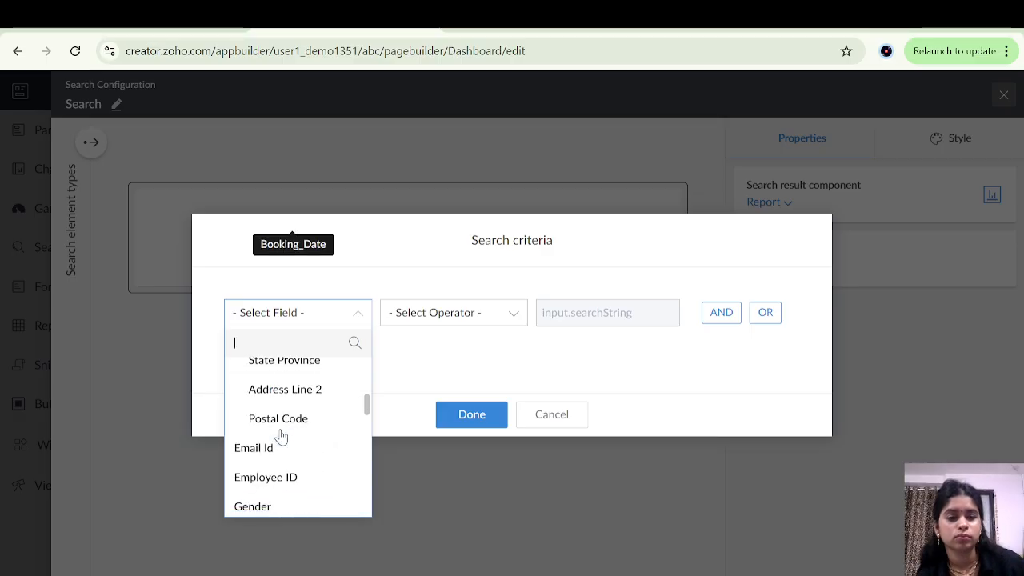
{"action": "scroll", "coordinate": [281, 435], "scroll_direction": "down", "scroll_amount": 4}
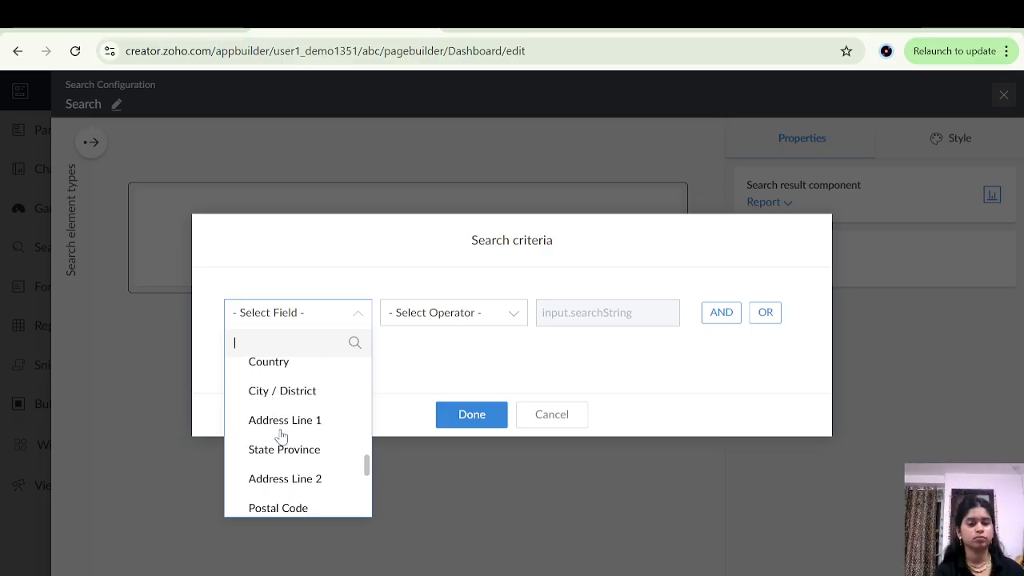
{"action": "scroll", "coordinate": [281, 434], "scroll_direction": "up", "scroll_amount": 8}
{"action": "type", "text": "ema"}
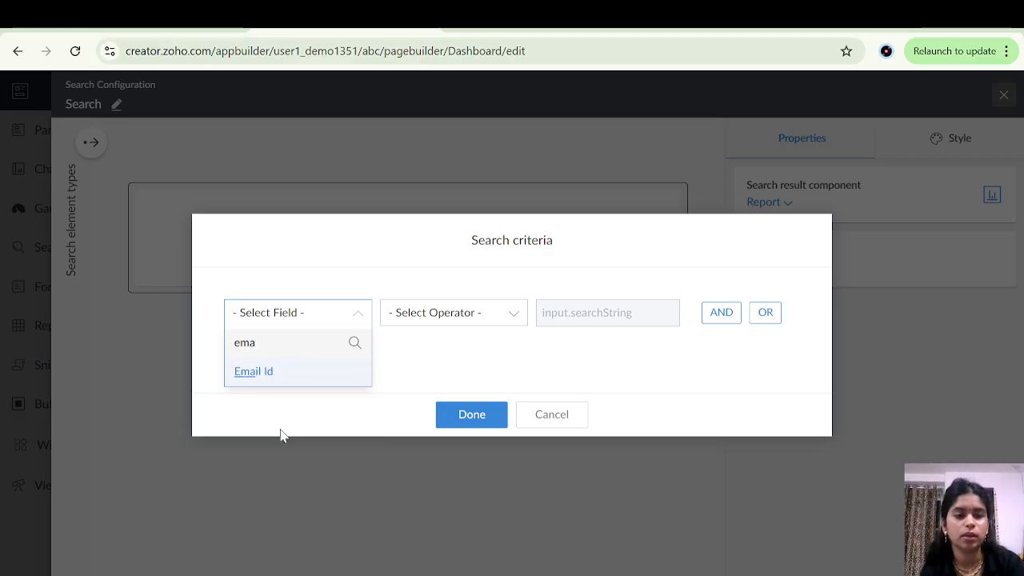
{"action": "left_click", "coordinate": [264, 377]}
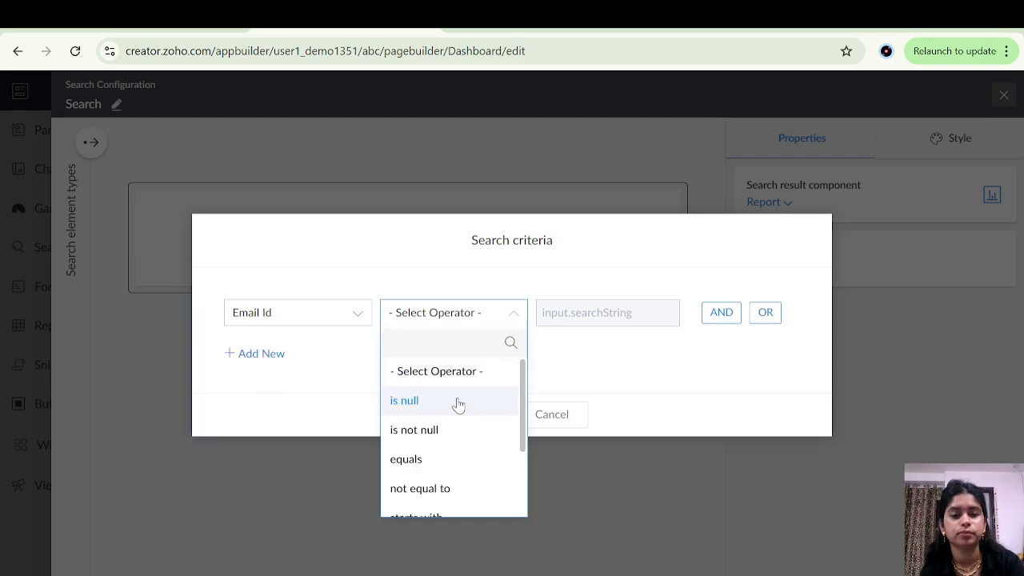
{"action": "left_click", "coordinate": [440, 463]}
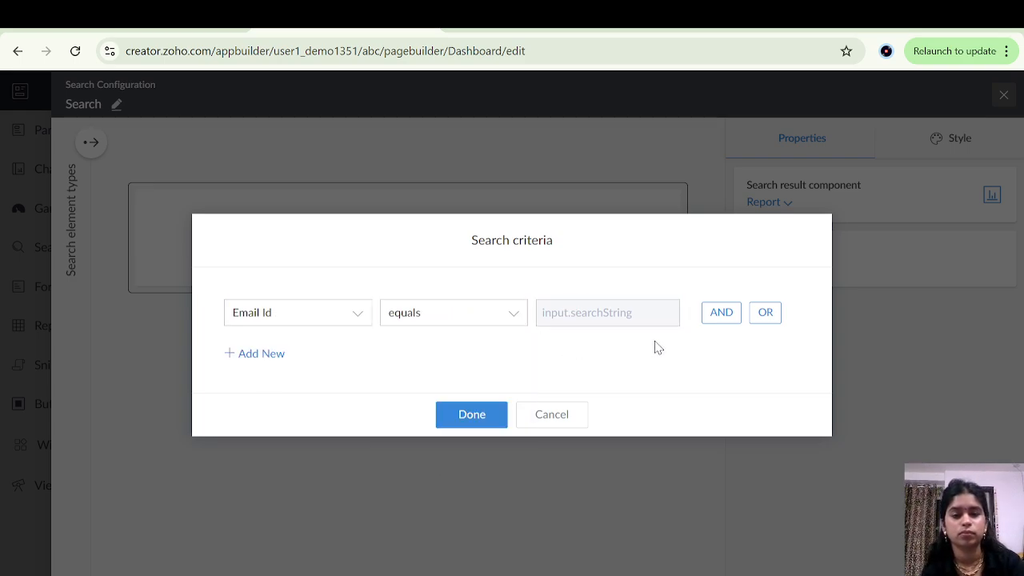
Open the Bookings report in the live application and copy the existing record's name for testing.
{"action": "left_click", "coordinate": [293, 321]}
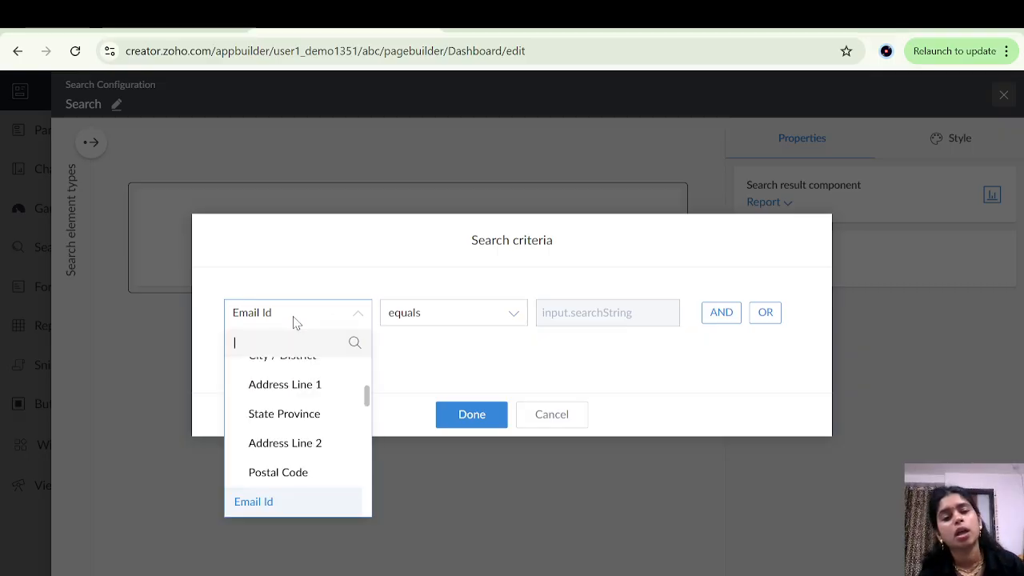
{"action": "scroll", "coordinate": [281, 401], "scroll_direction": "up", "scroll_amount": 5}
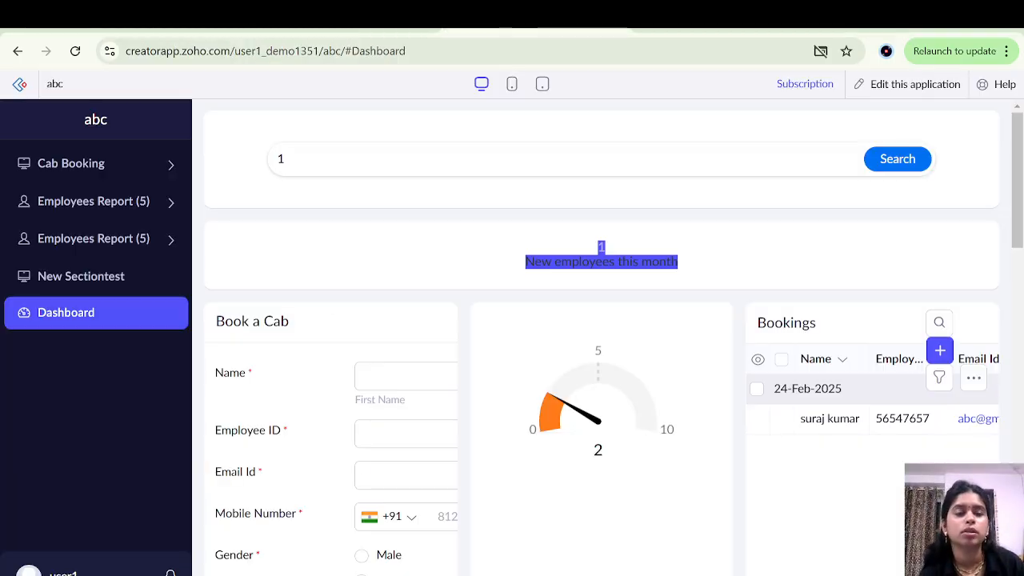
{"action": "left_click", "coordinate": [124, 176]}
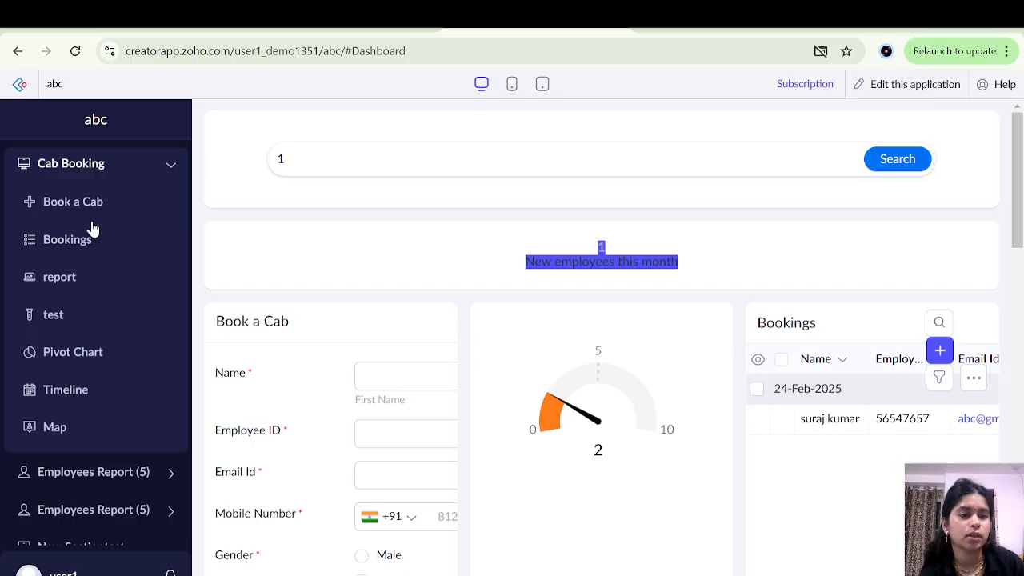
{"action": "left_click", "coordinate": [104, 246]}
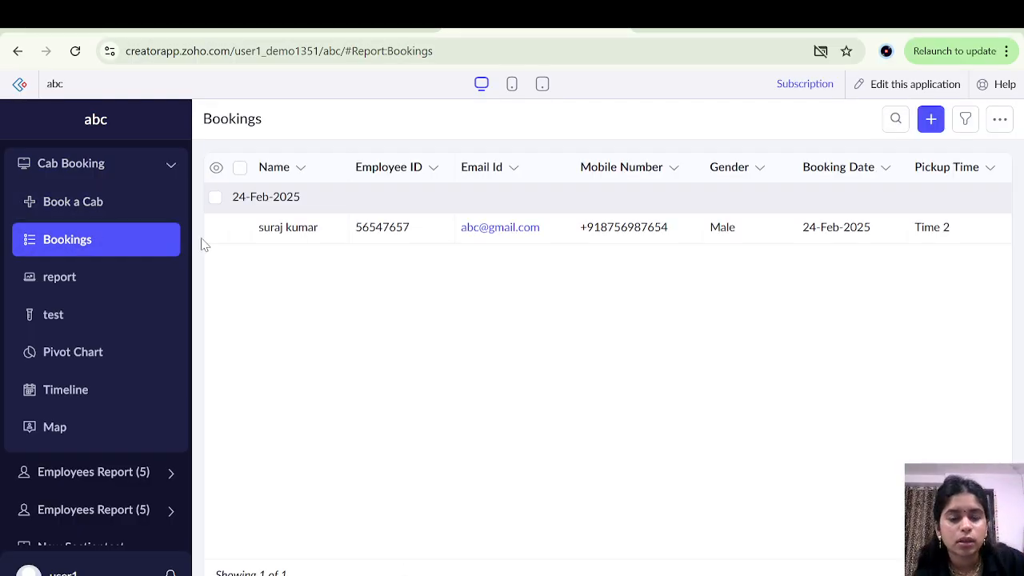
{"action": "left_click_drag", "start_coordinate": [256, 238], "coordinate": [324, 238]}
{"action": "key", "text": "ctrl+c"}
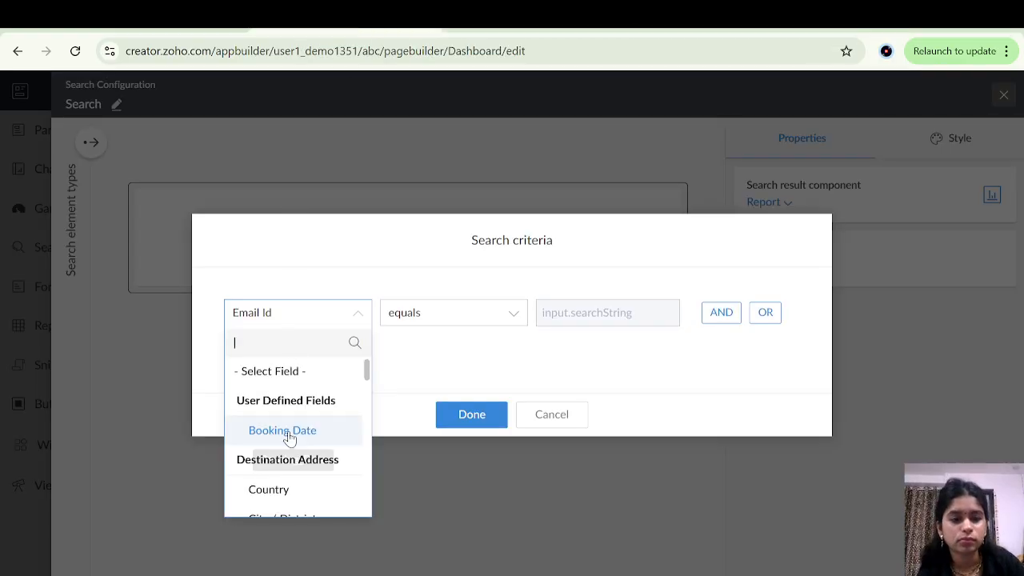
Set the search criteria to First Name equals the search input and apply them.
{"action": "type", "text": "nam"}
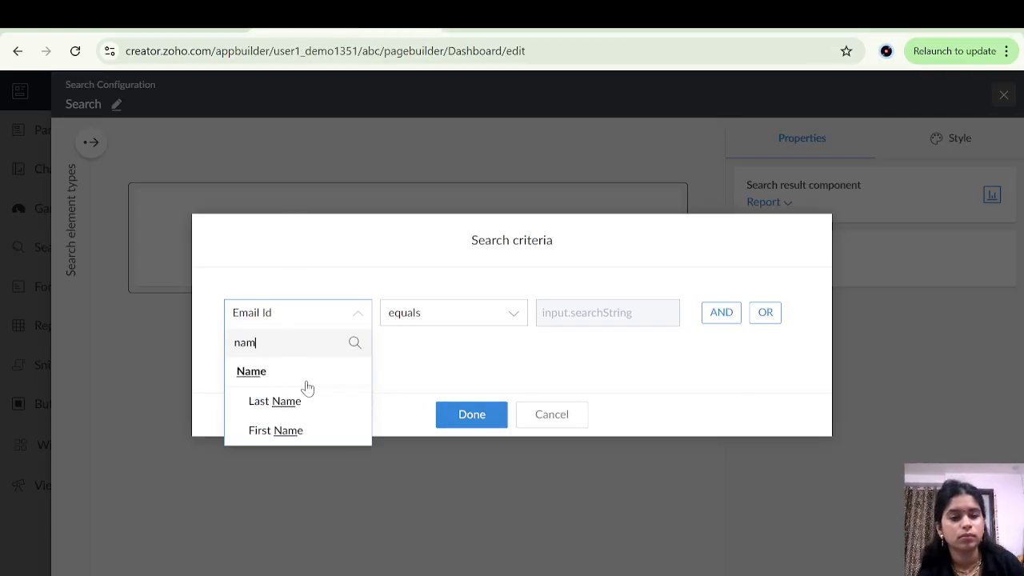
{"action": "left_click", "coordinate": [284, 431]}
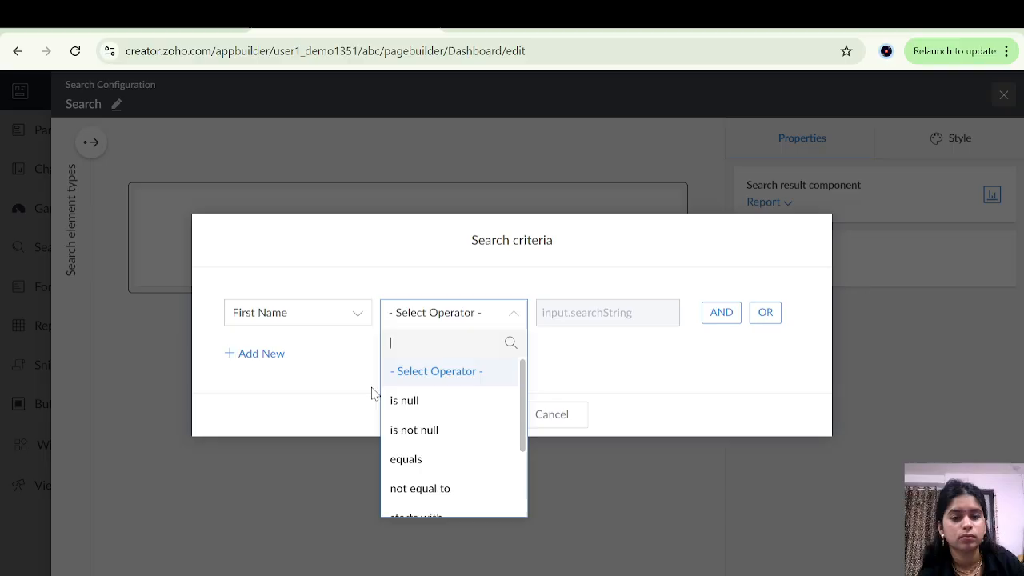
{"action": "left_click", "coordinate": [444, 461]}
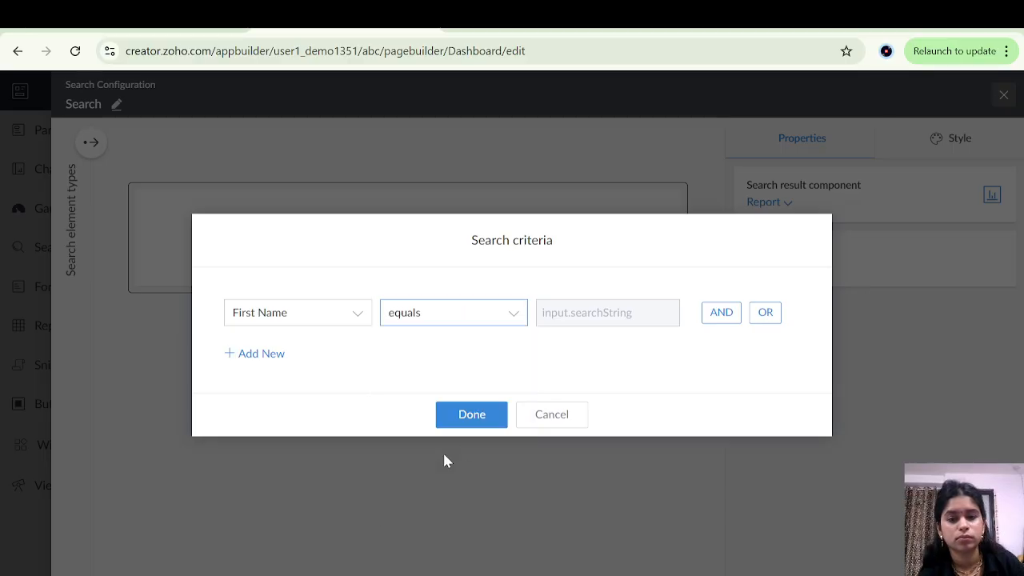
{"action": "left_click", "coordinate": [479, 418]}
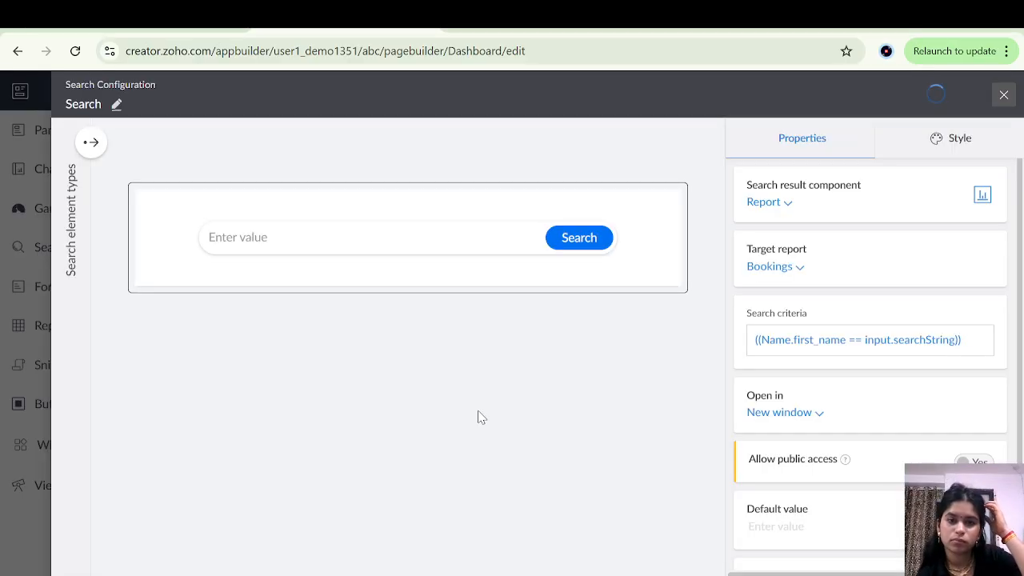
Reload the live application and return to its Dashboard page.
{"action": "left_click", "coordinate": [476, 22]}
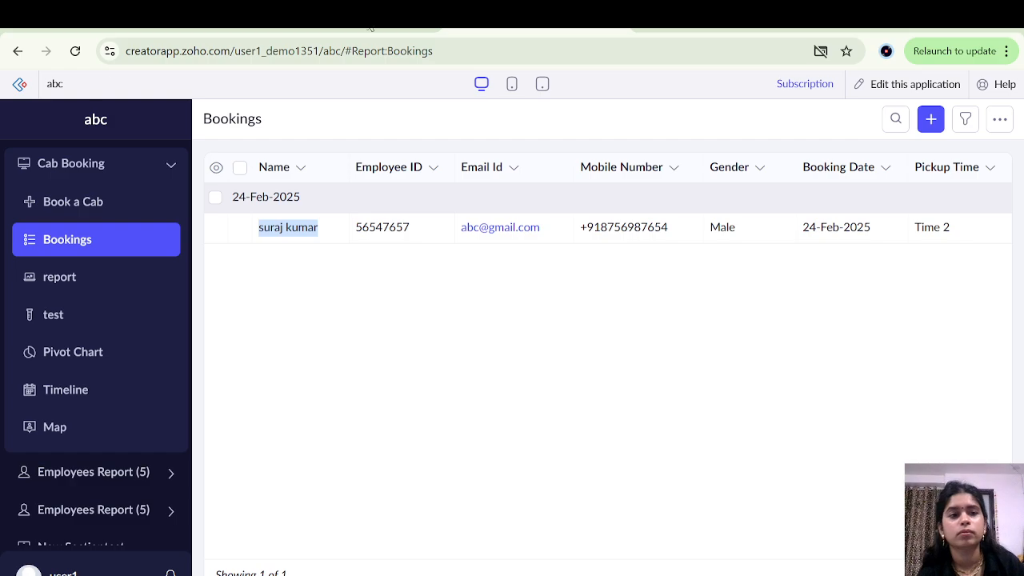
{"action": "left_click", "coordinate": [75, 50]}
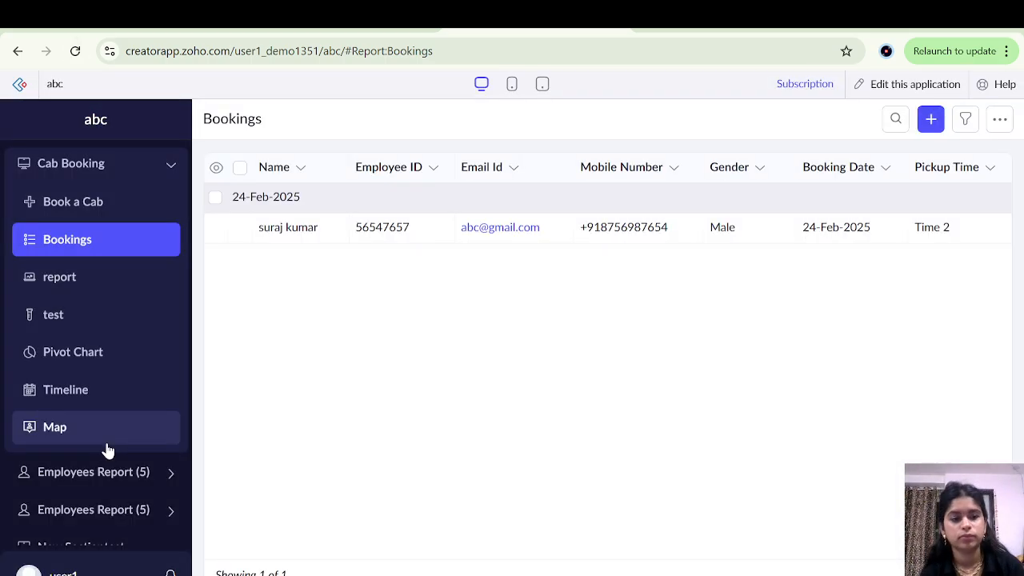
{"action": "scroll", "coordinate": [107, 451], "scroll_direction": "down", "scroll_amount": 1}
{"action": "left_click", "coordinate": [96, 534]}
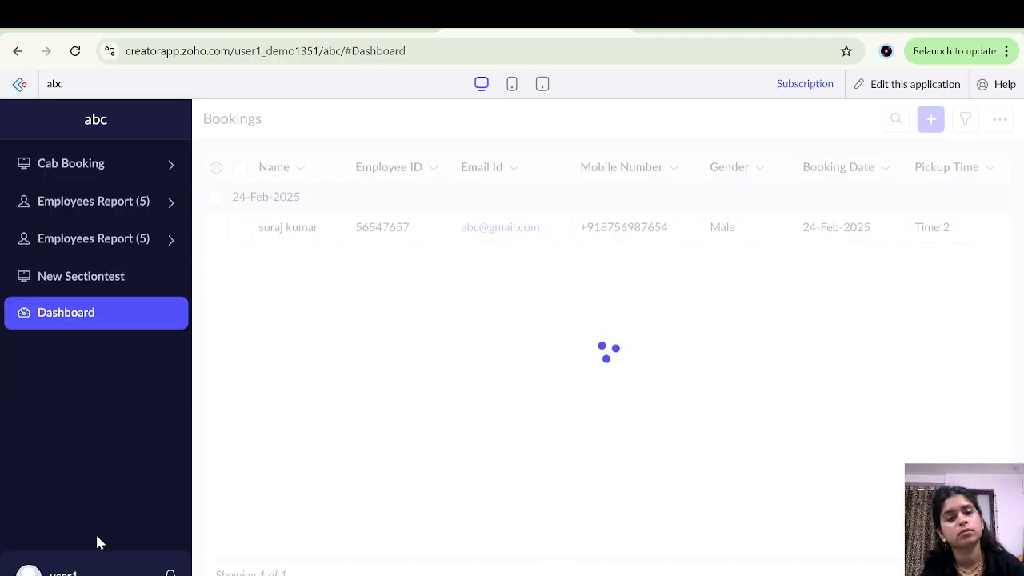
Test the dashboard's search element with the booking record's first name, removing the last name from the copied text.
{"action": "left_click", "coordinate": [388, 160]}
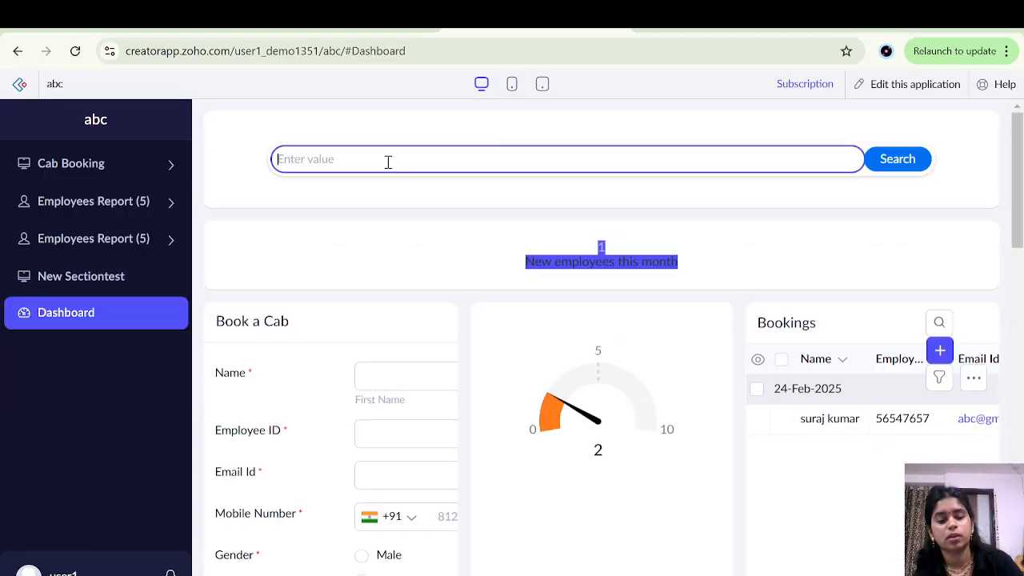
{"action": "key", "text": "ctrl+v"}
{"action": "key", "text": "BackSpace"}
{"action": "key", "text": "BackSpace"}
{"action": "key", "text": "BackSpace"}
{"action": "key", "text": "BackSpace"}
{"action": "key", "text": "BackSpace"}
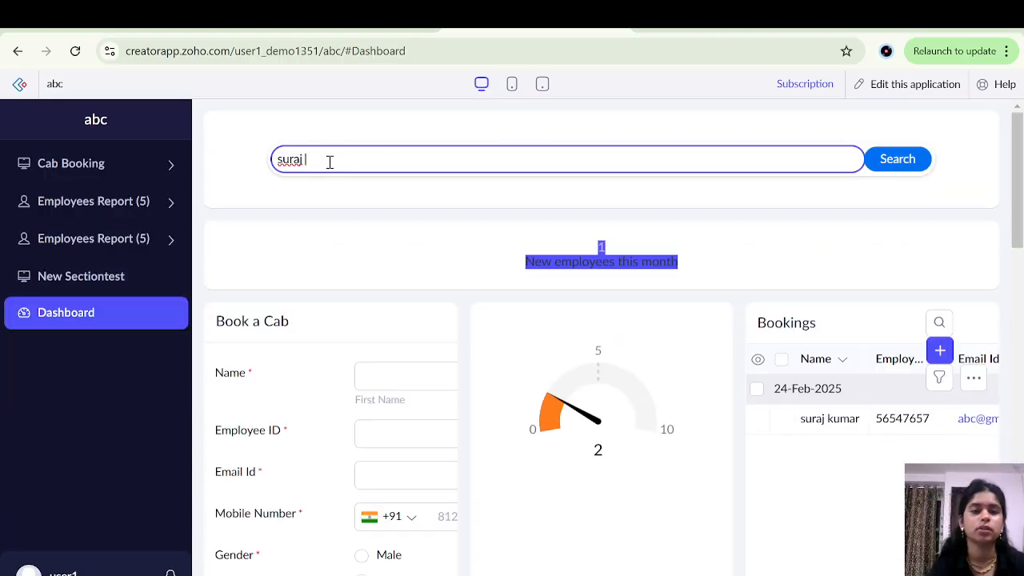
{"action": "left_click", "coordinate": [902, 159]}
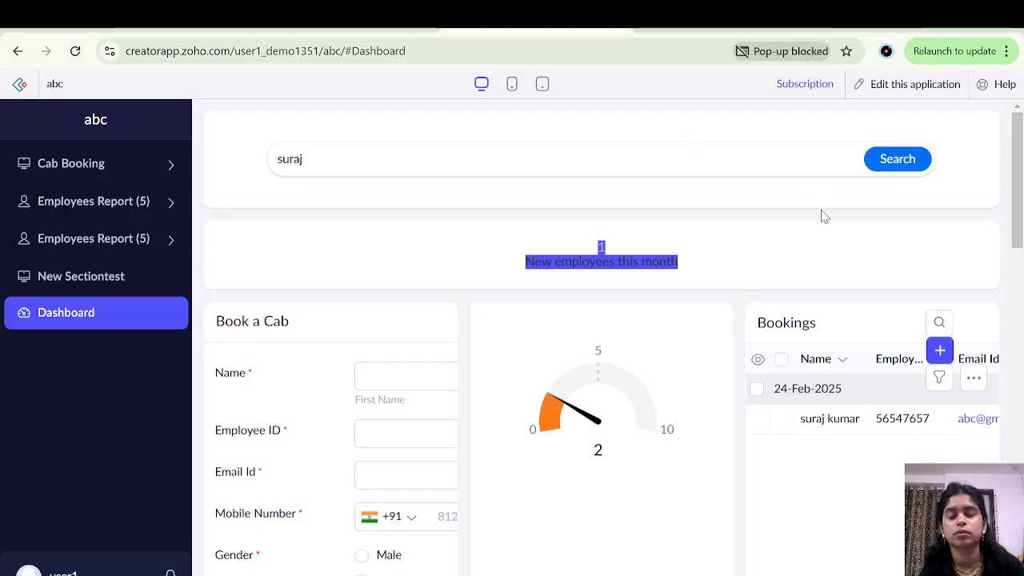
{"action": "left_click", "coordinate": [902, 160]}
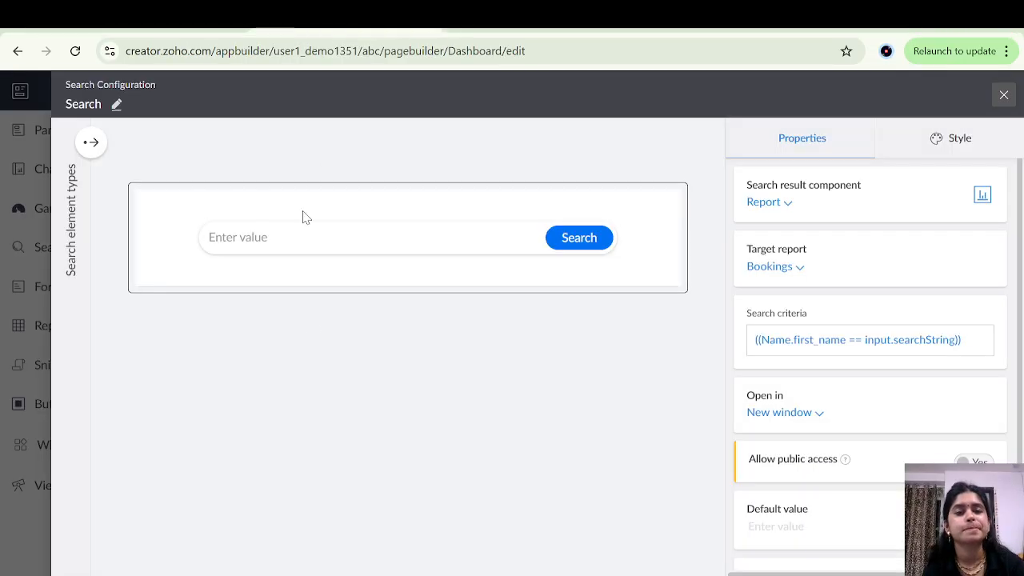
Review the search element's style options in the page builder and close its configuration.
{"action": "left_click", "coordinate": [956, 149]}
{"action": "scroll", "coordinate": [887, 406], "scroll_direction": "down", "scroll_amount": 1}
{"action": "scroll", "coordinate": [899, 411], "scroll_direction": "up", "scroll_amount": 1}
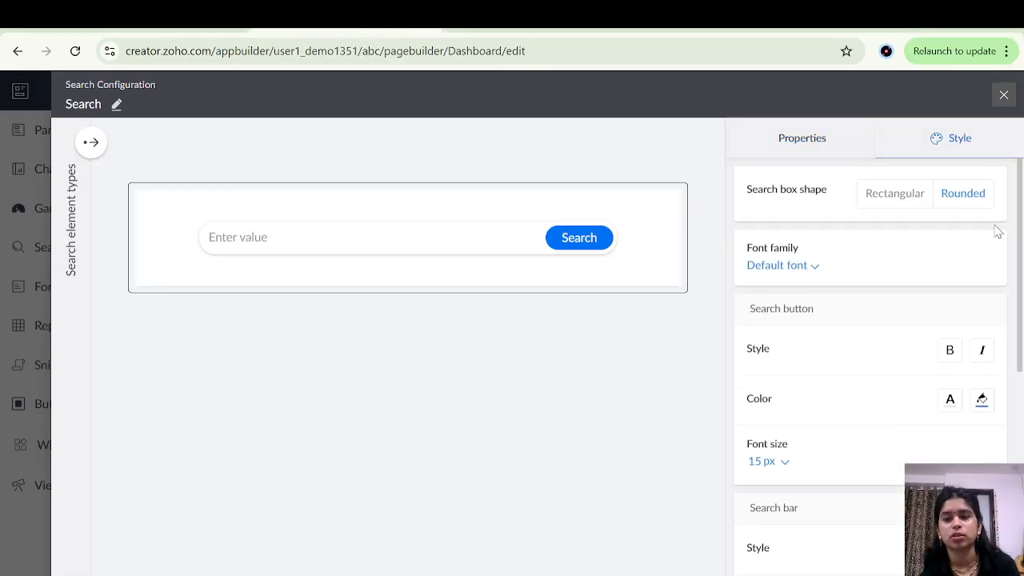
{"action": "scroll", "coordinate": [844, 419], "scroll_direction": "down", "scroll_amount": 2}
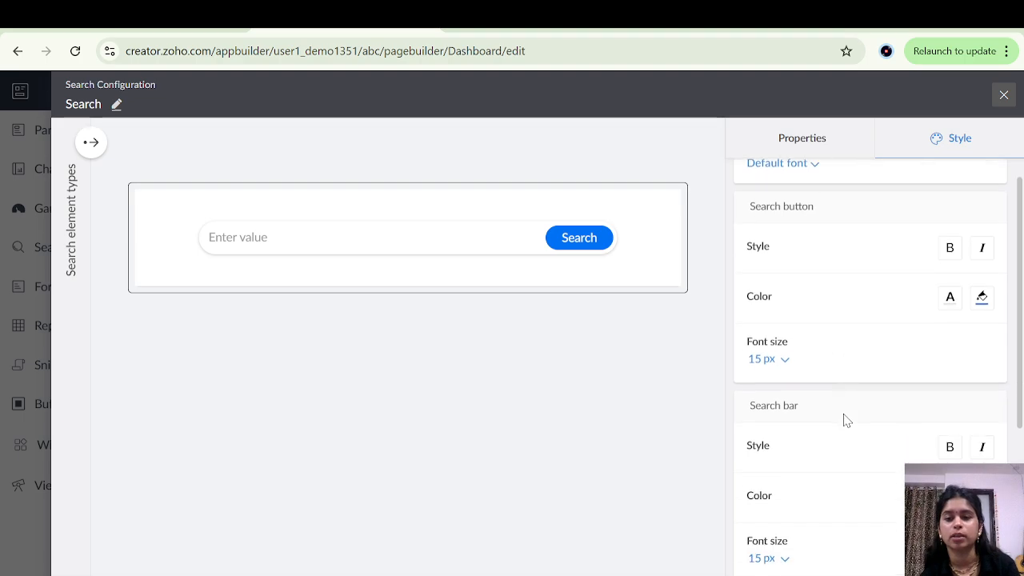
{"action": "scroll", "coordinate": [846, 492], "scroll_direction": "down", "scroll_amount": 5}
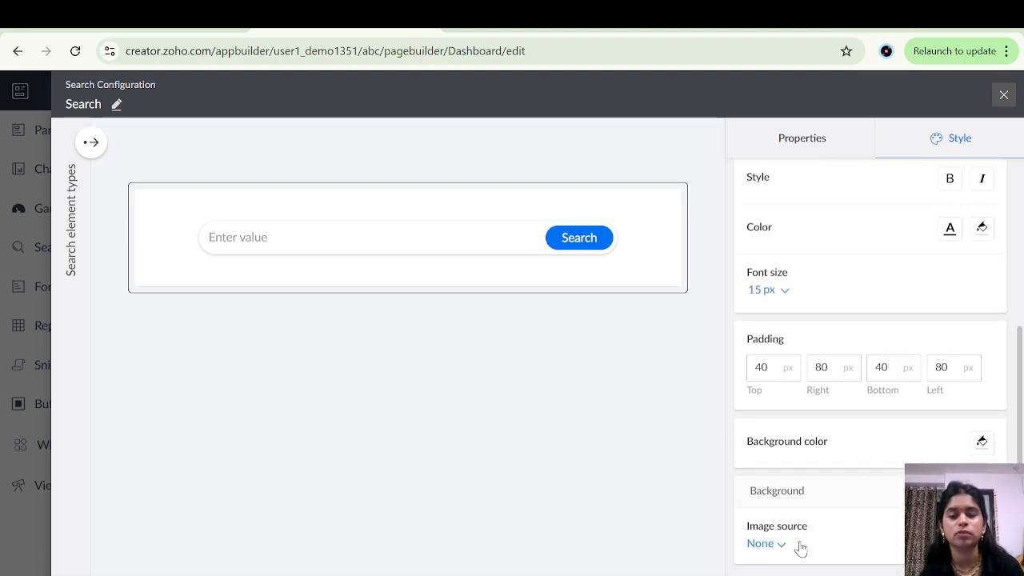
{"action": "left_click", "coordinate": [1004, 96]}
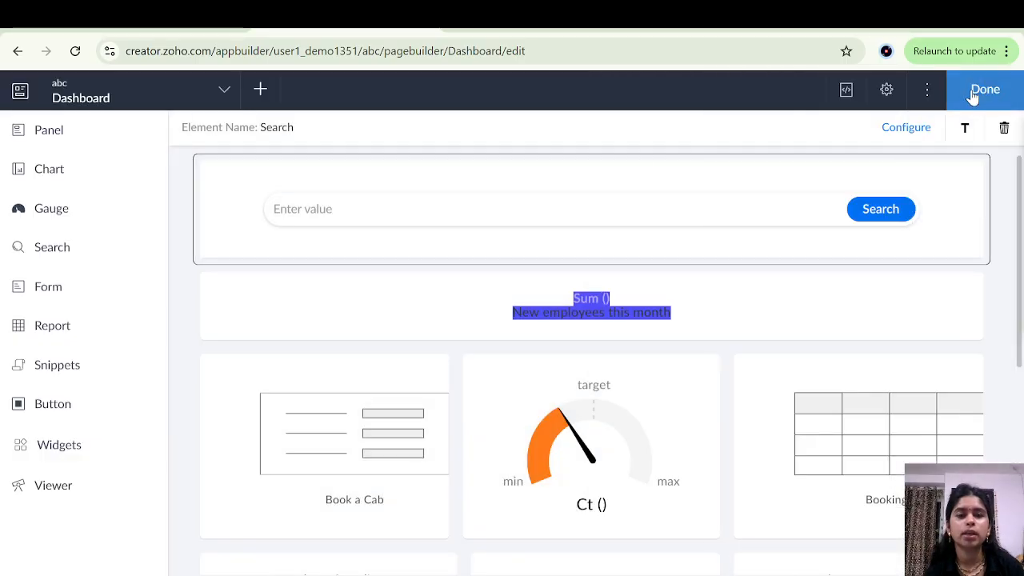
Review the page builder's search element types, the form embedding options and the forms available in the abc application.
{"action": "left_click", "coordinate": [65, 260]}
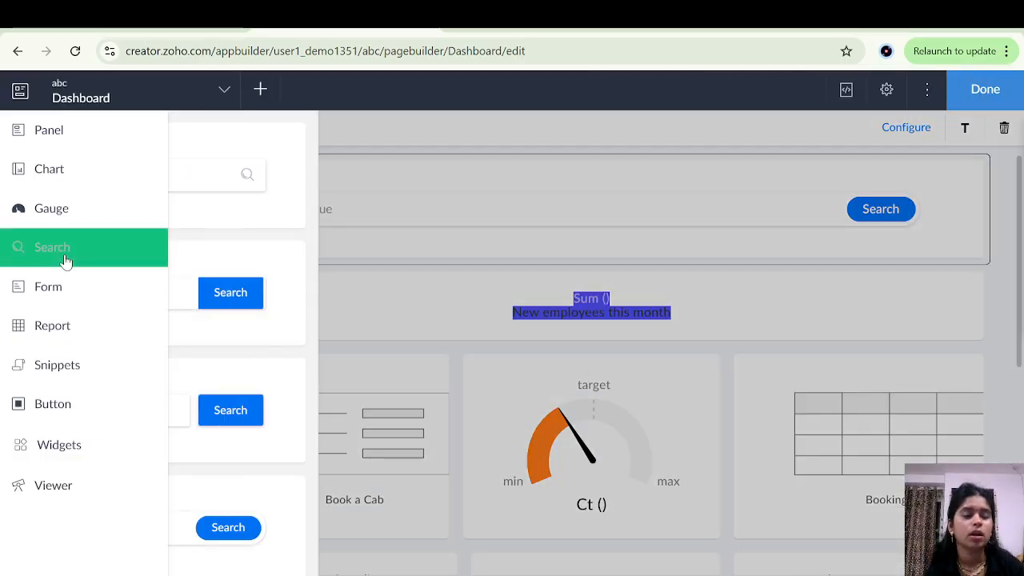
{"action": "left_click", "coordinate": [84, 296]}
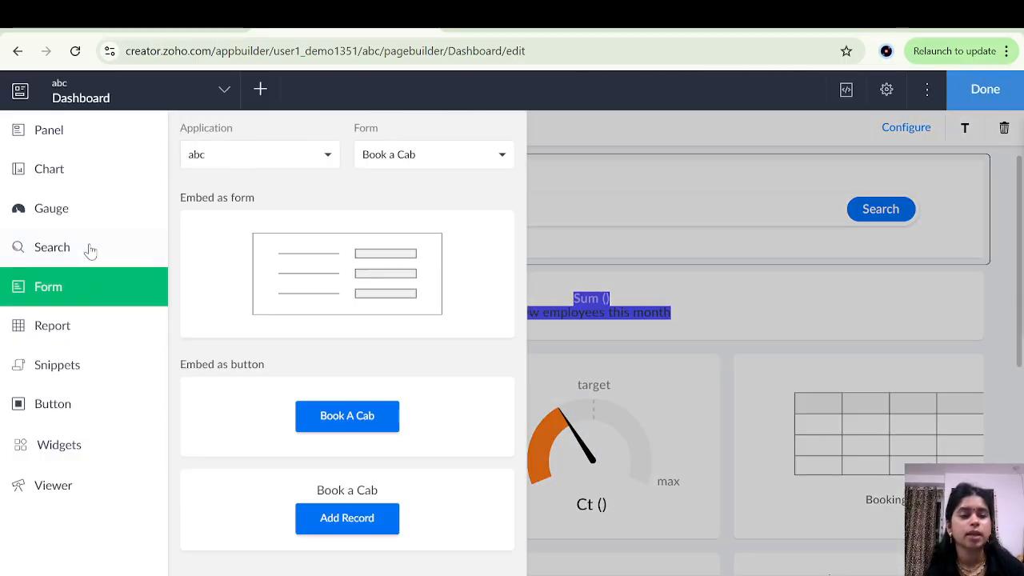
{"action": "left_click", "coordinate": [89, 251]}
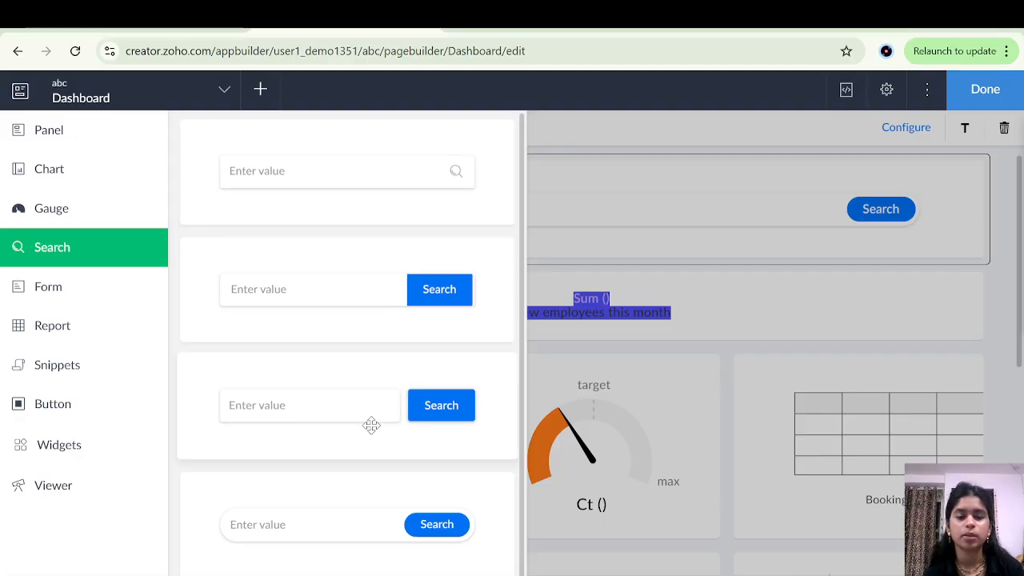
{"action": "left_click", "coordinate": [92, 295]}
{"action": "left_click", "coordinate": [442, 158]}
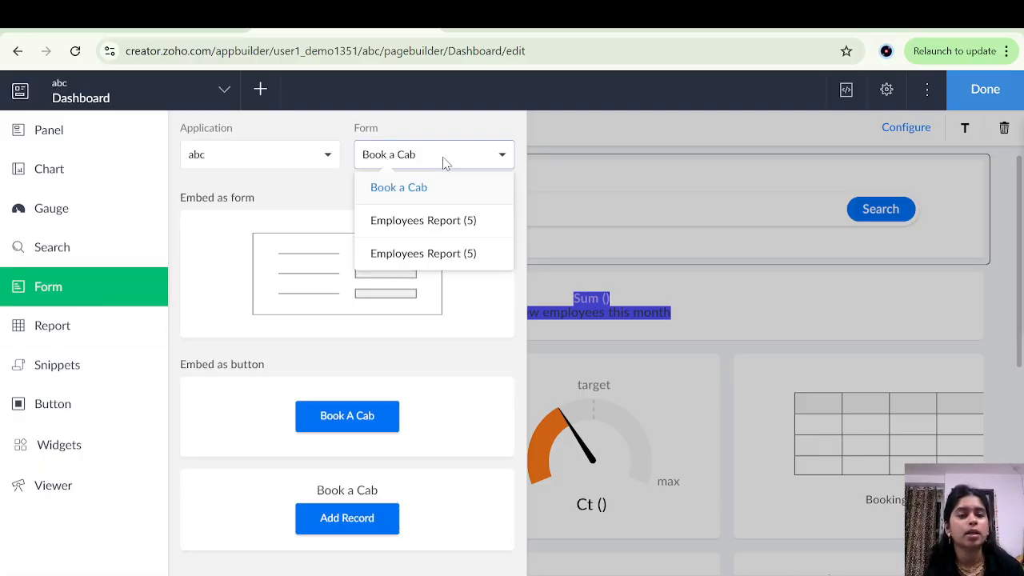
{"action": "left_click", "coordinate": [276, 164]}
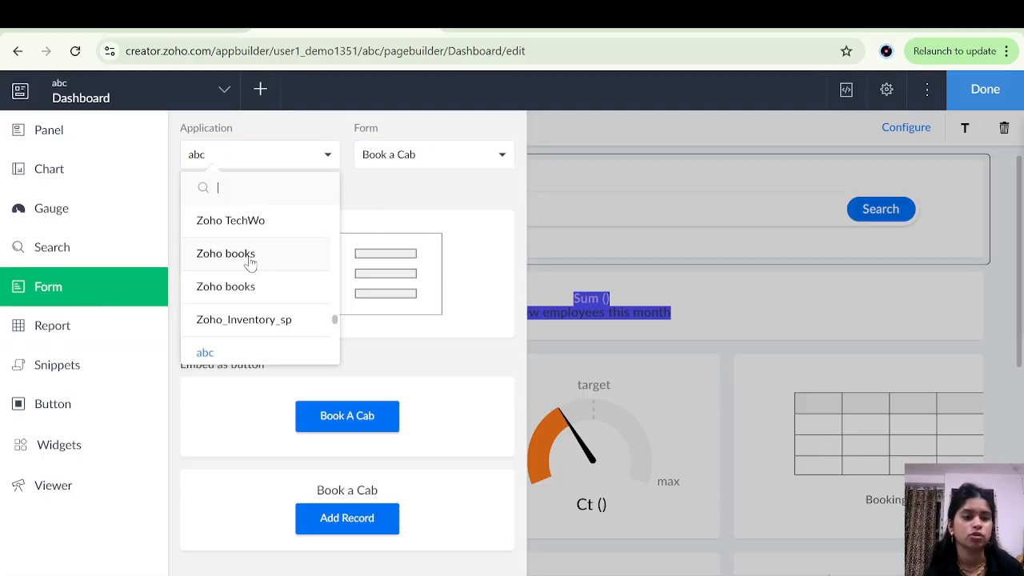
{"action": "left_click", "coordinate": [451, 155]}
{"action": "left_click", "coordinate": [450, 154]}
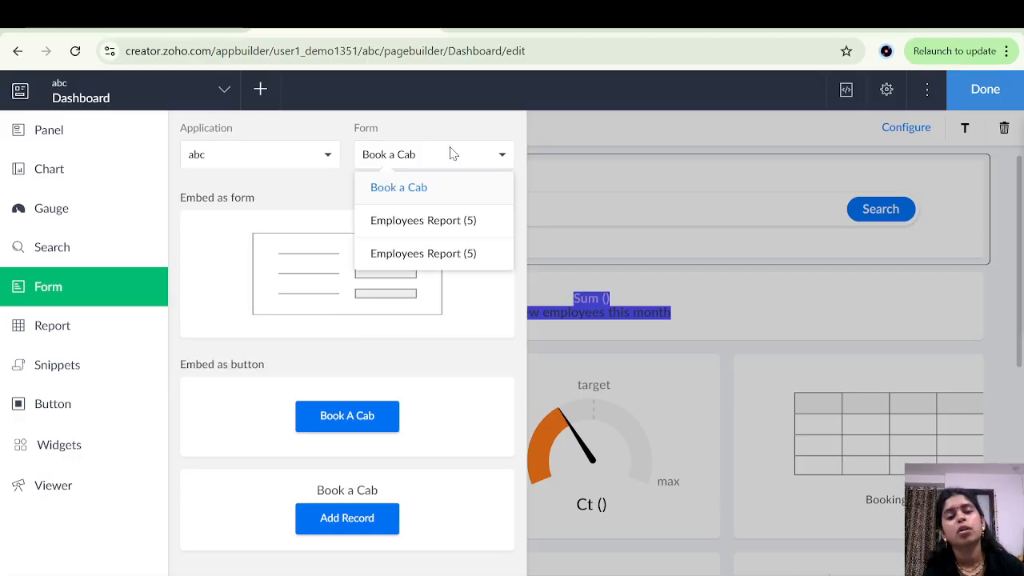
{"action": "left_click", "coordinate": [334, 185]}
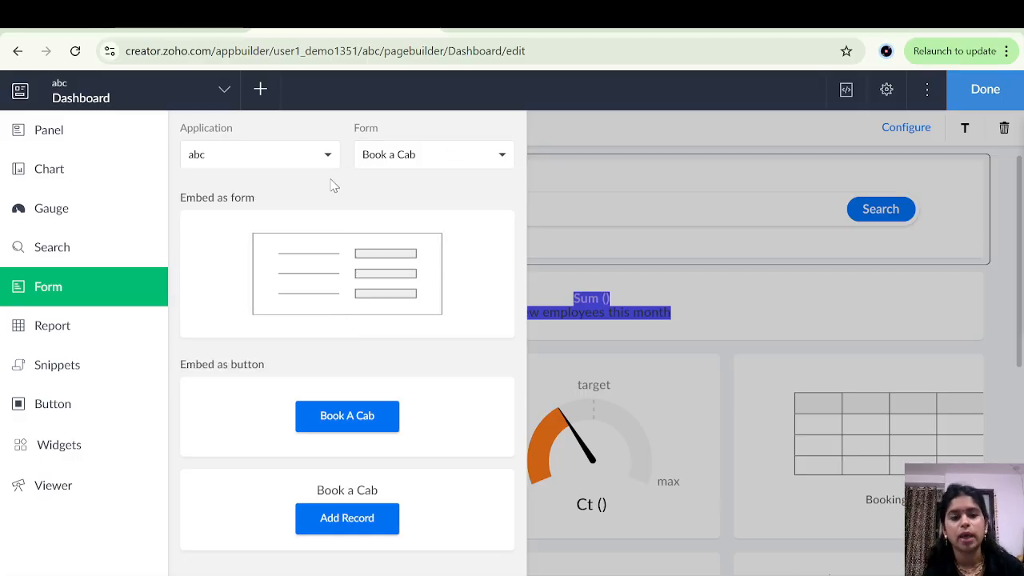
Embed the first Employees Report (5) form directly below the search element, check its field values and properties, and save its configuration.
{"action": "left_click", "coordinate": [416, 160]}
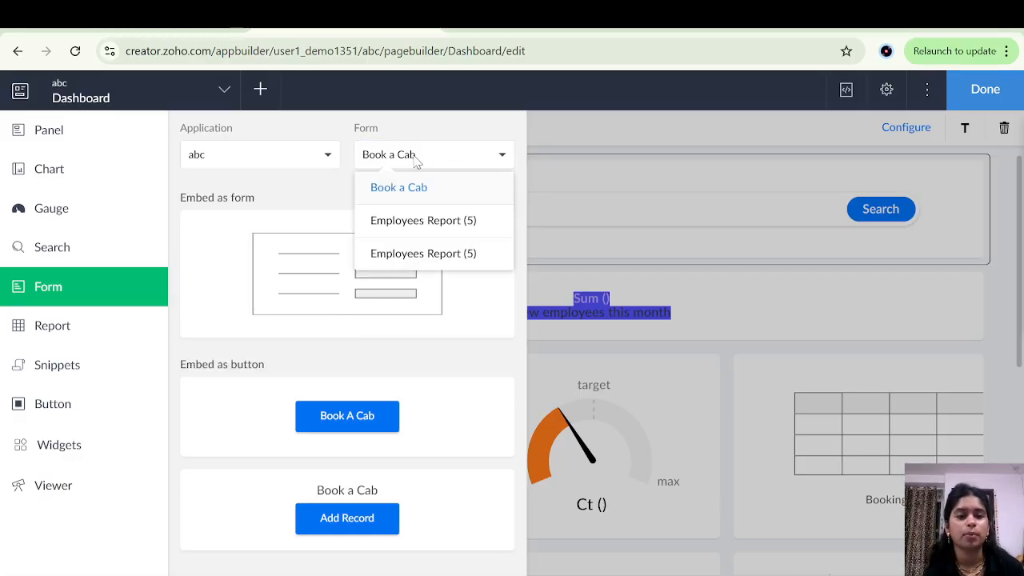
{"action": "left_click", "coordinate": [436, 222]}
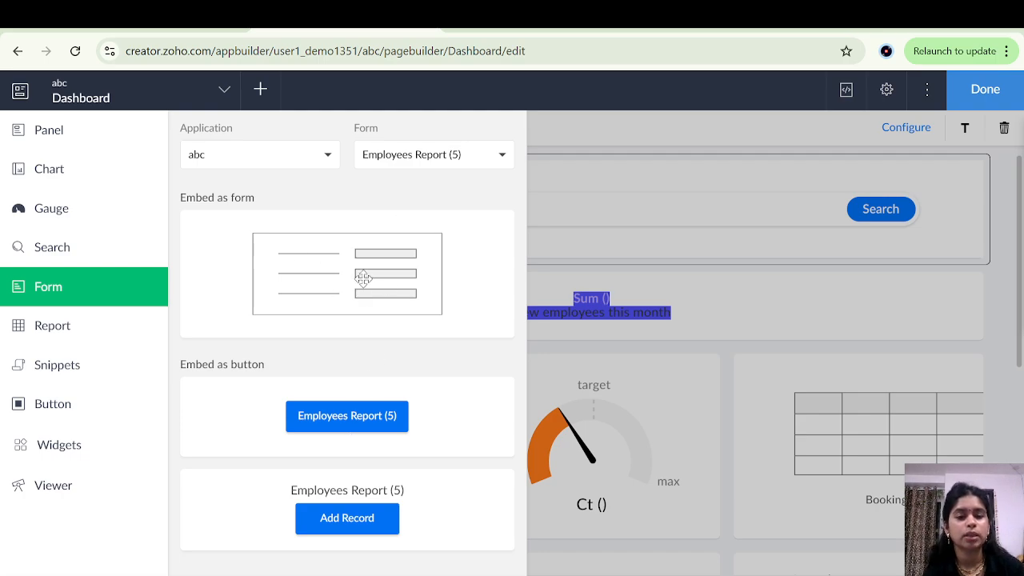
{"action": "left_click_drag", "start_coordinate": [378, 287], "coordinate": [581, 282]}
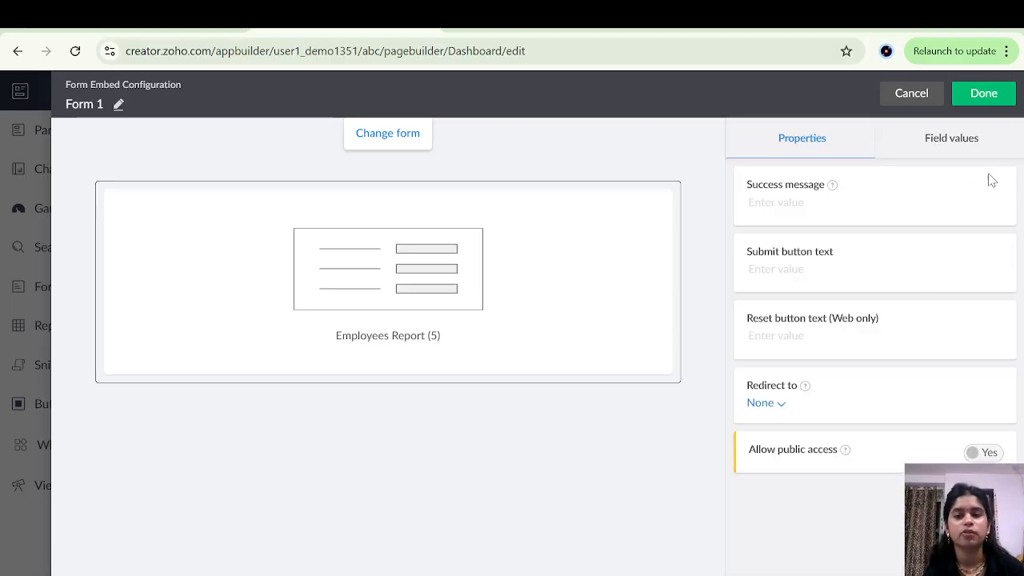
{"action": "left_click", "coordinate": [965, 137]}
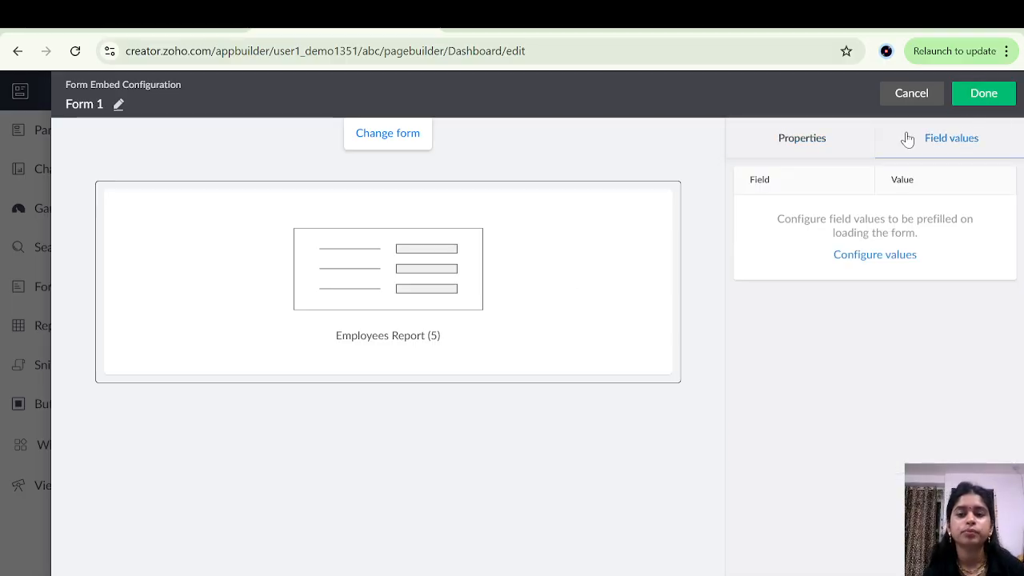
{"action": "left_click", "coordinate": [828, 137]}
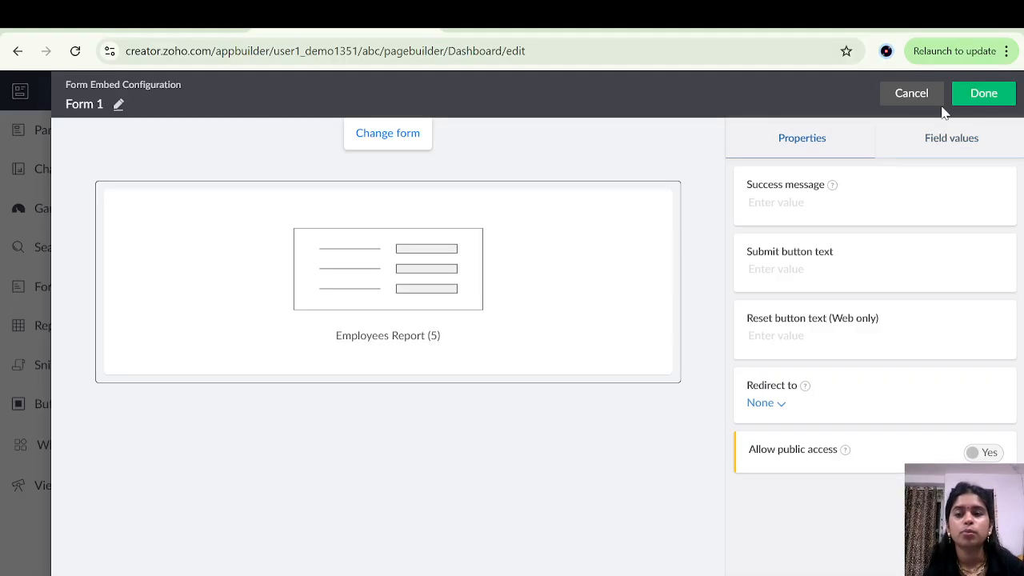
{"action": "left_click", "coordinate": [985, 94]}
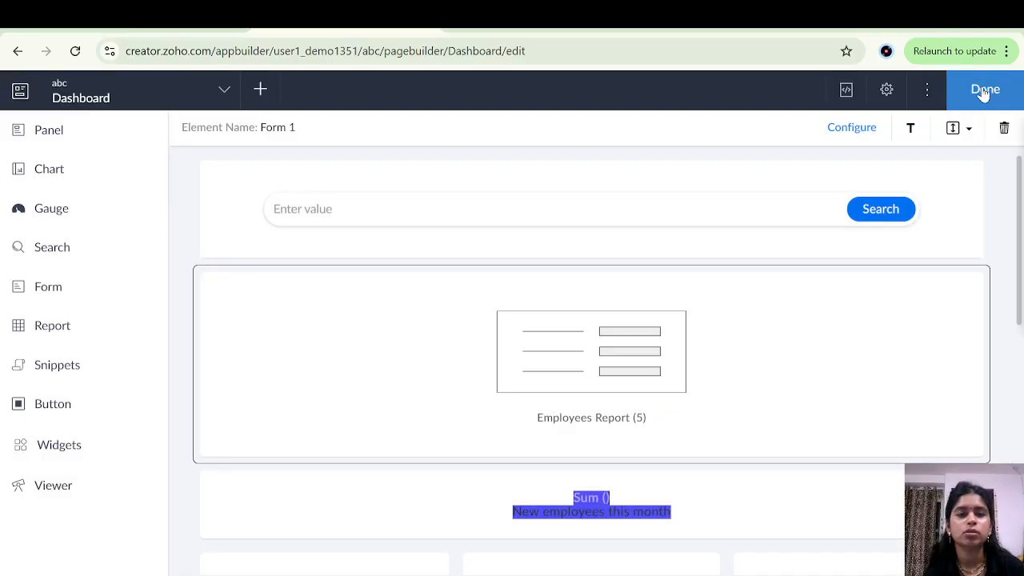
Embed the Book a Cab form as a button below the embedded Employees Report form and close its panel configuration.
{"action": "left_click", "coordinate": [87, 290]}
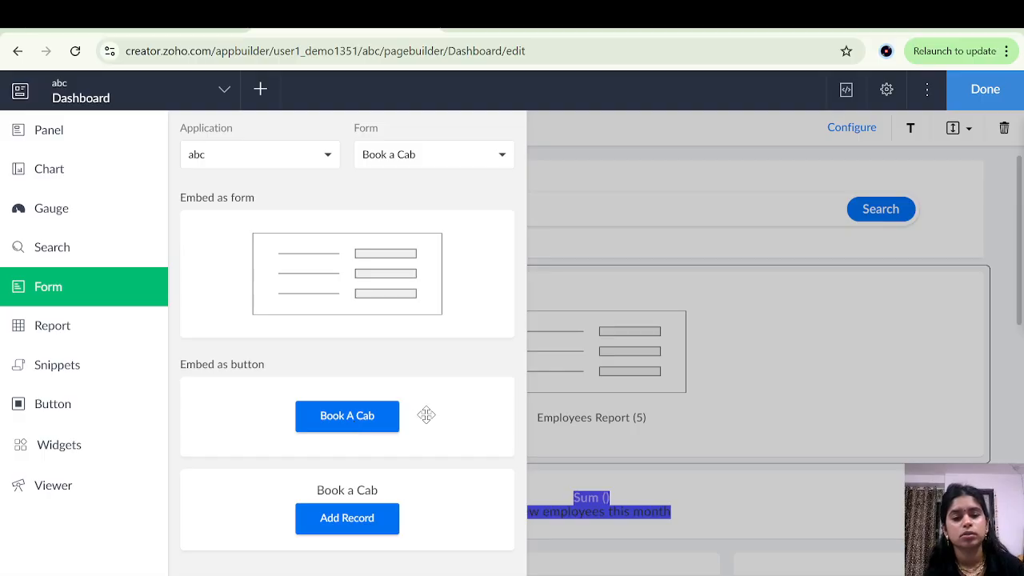
{"action": "left_click_drag", "start_coordinate": [426, 414], "coordinate": [648, 443]}
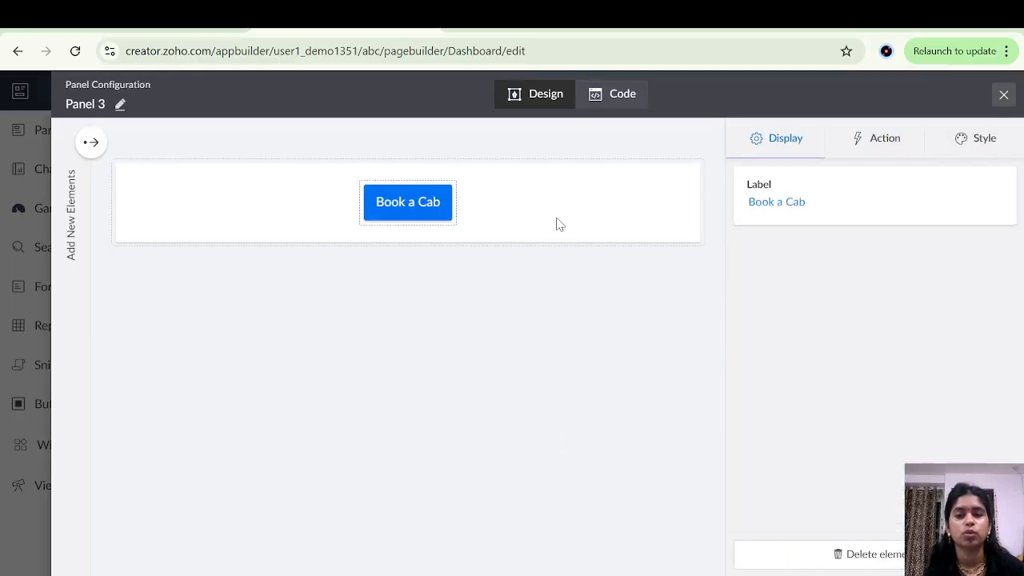
{"action": "left_click", "coordinate": [1002, 95]}
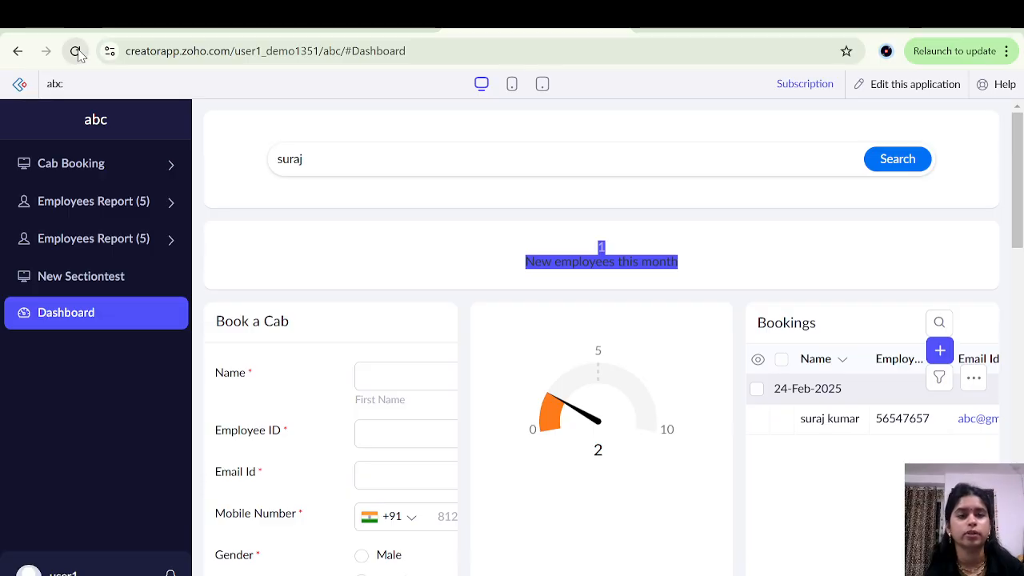
Reload the live Dashboard and examine the embedded Employees Report form down to the Book a Cab button.
{"action": "left_click", "coordinate": [76, 51]}
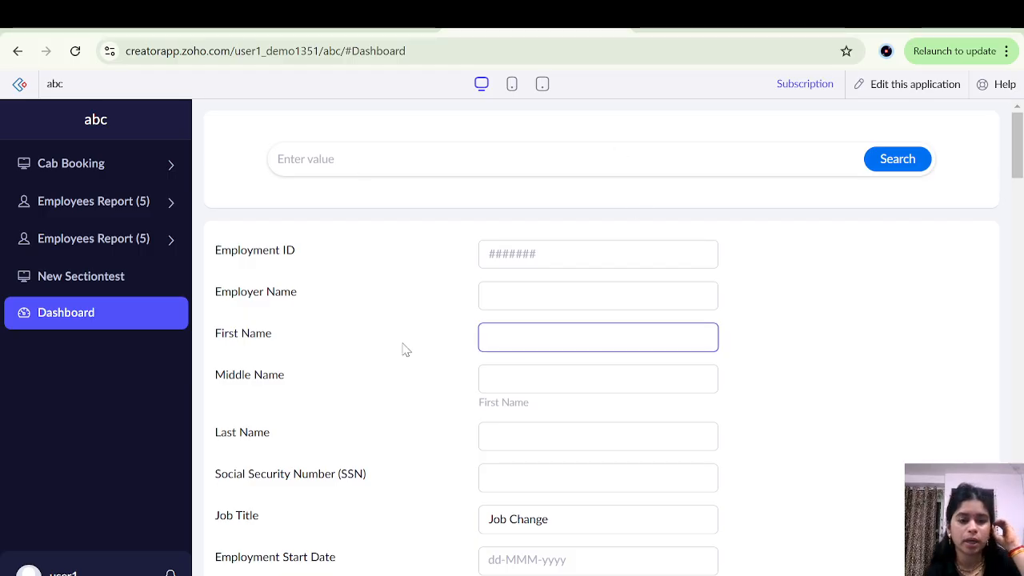
{"action": "scroll", "coordinate": [405, 347], "scroll_direction": "down", "scroll_amount": 15}
{"action": "scroll", "coordinate": [339, 390], "scroll_direction": "down", "scroll_amount": 15}
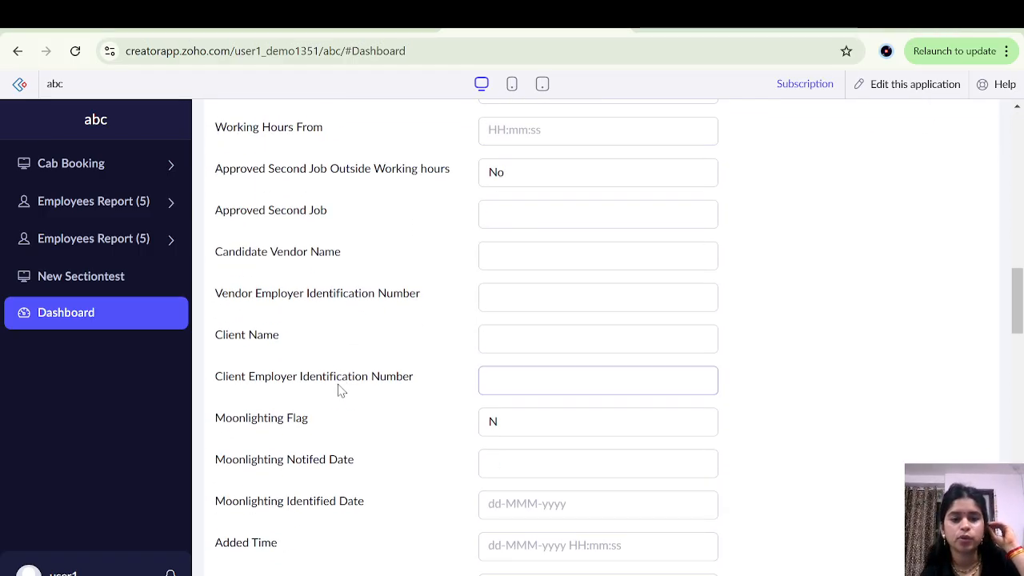
{"action": "scroll", "coordinate": [338, 390], "scroll_direction": "up", "scroll_amount": 2}
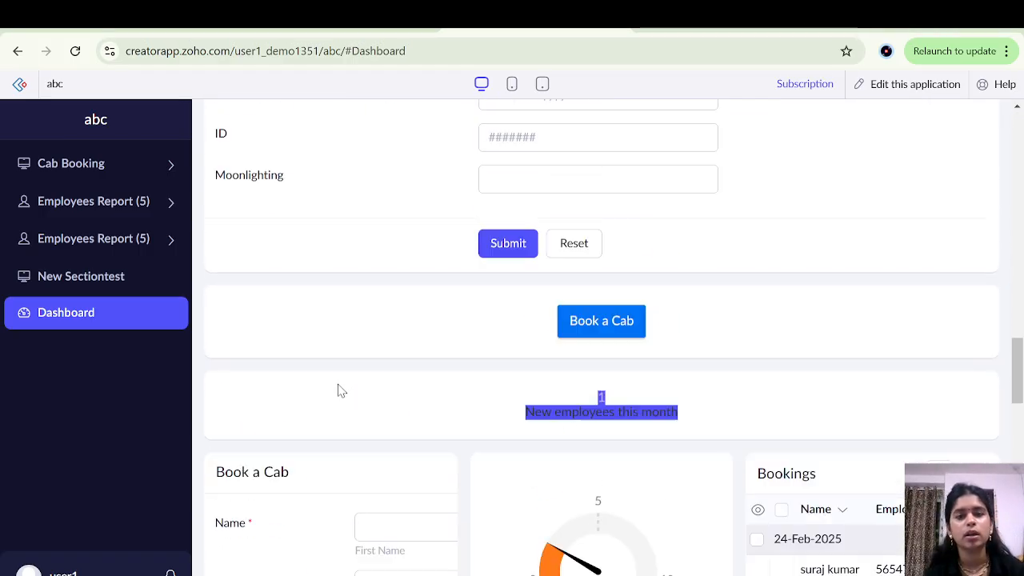
Test the live Dashboard's Book a Cab button, look through the form it opens, and return to the page builder.
{"action": "left_click", "coordinate": [593, 328]}
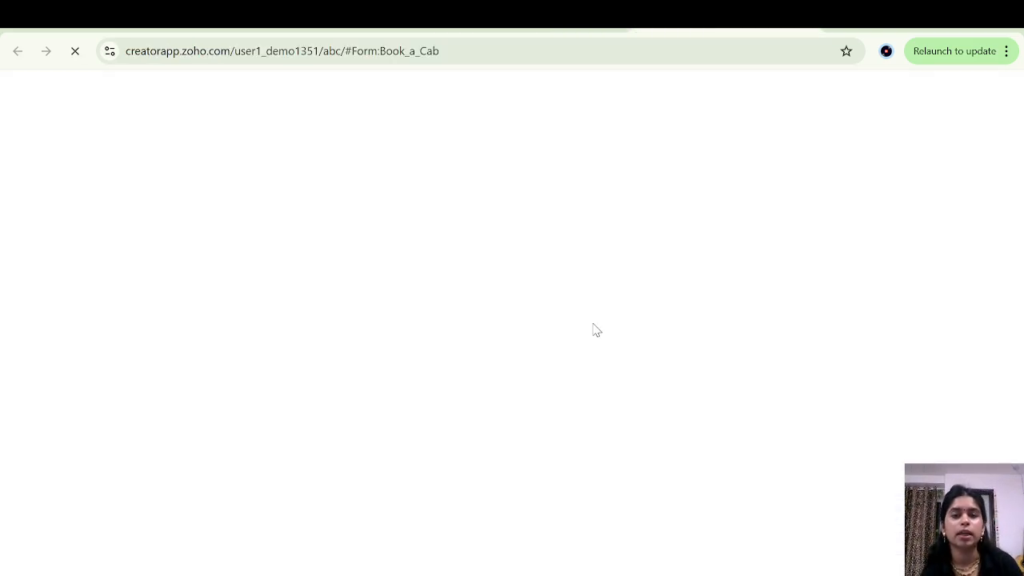
{"action": "scroll", "coordinate": [407, 336], "scroll_direction": "down", "scroll_amount": 6}
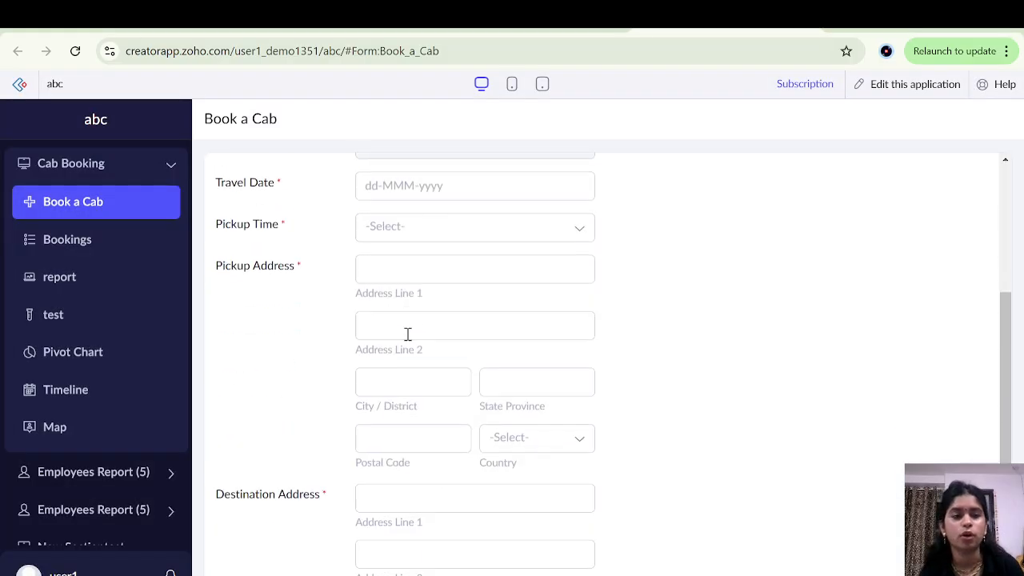
{"action": "left_click", "coordinate": [344, 18]}
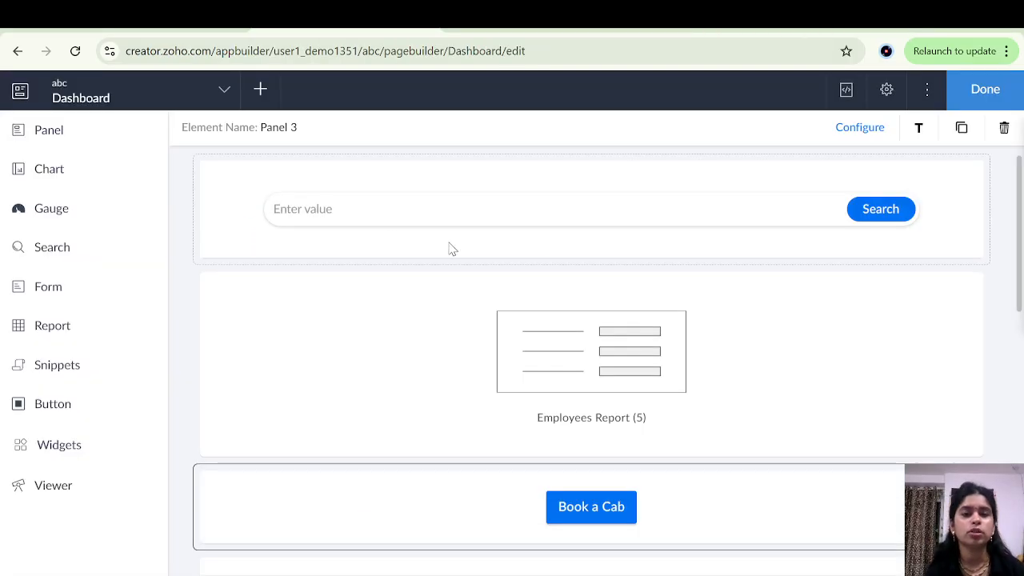
Open the form embedding options for the Book a Cab form.
{"action": "left_click", "coordinate": [49, 287]}
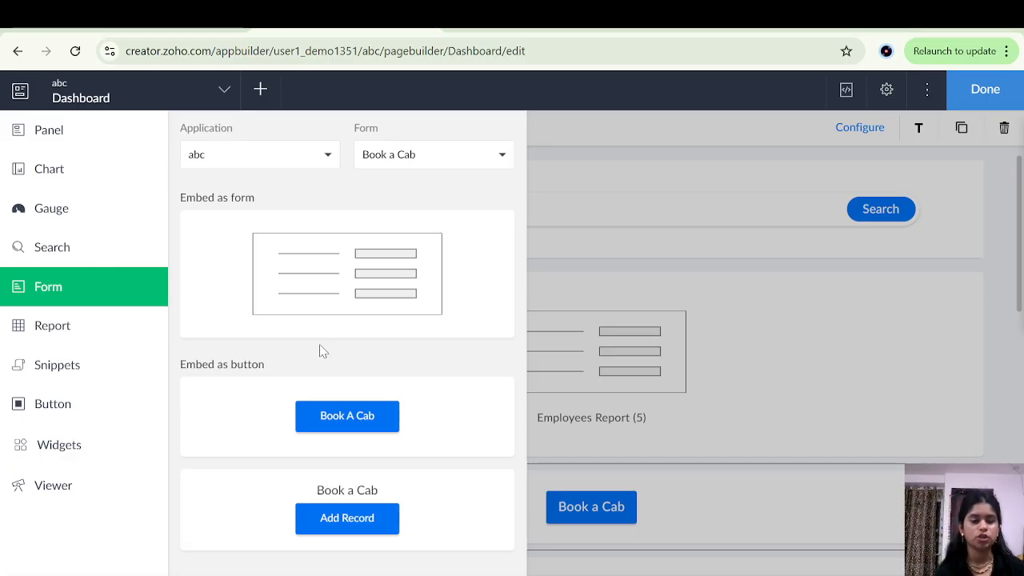